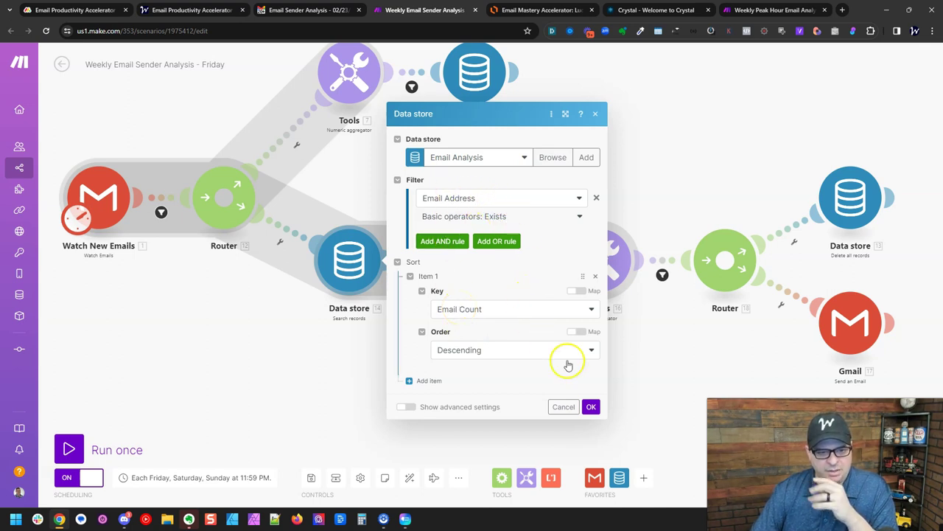
Review the grouping and text settings of both text aggregator modules in the Weekly Email Sender Analysis scenario.
{"action": "left_click", "coordinate": [591, 406]}
{"action": "left_click", "coordinate": [478, 275]}
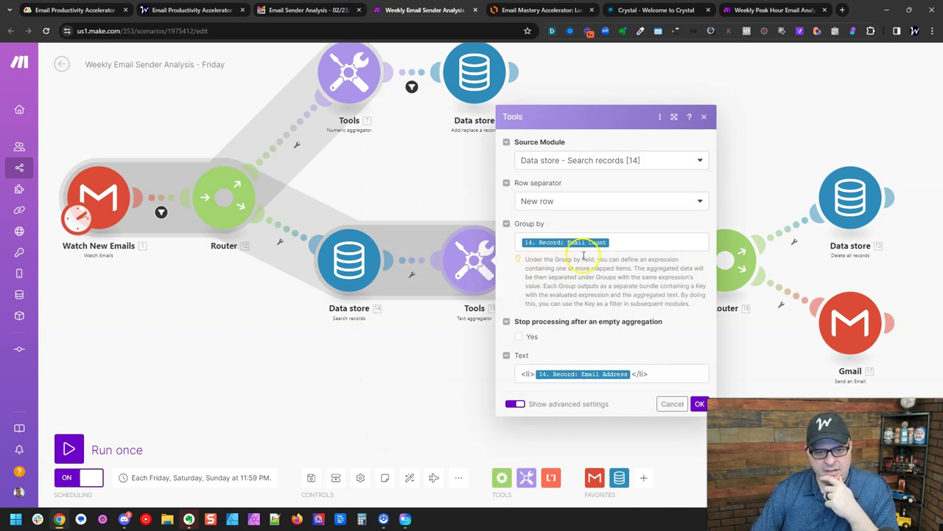
{"action": "left_click", "coordinate": [615, 241]}
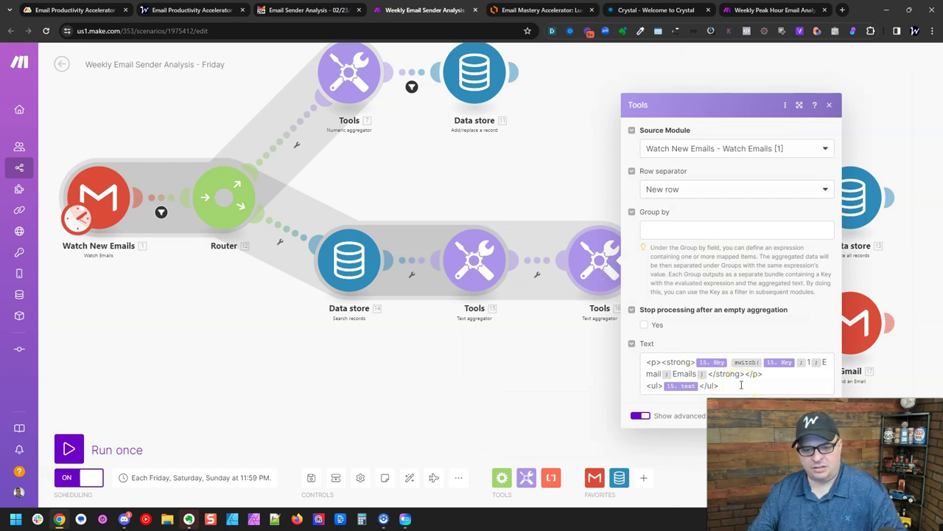
{"action": "left_click", "coordinate": [571, 362]}
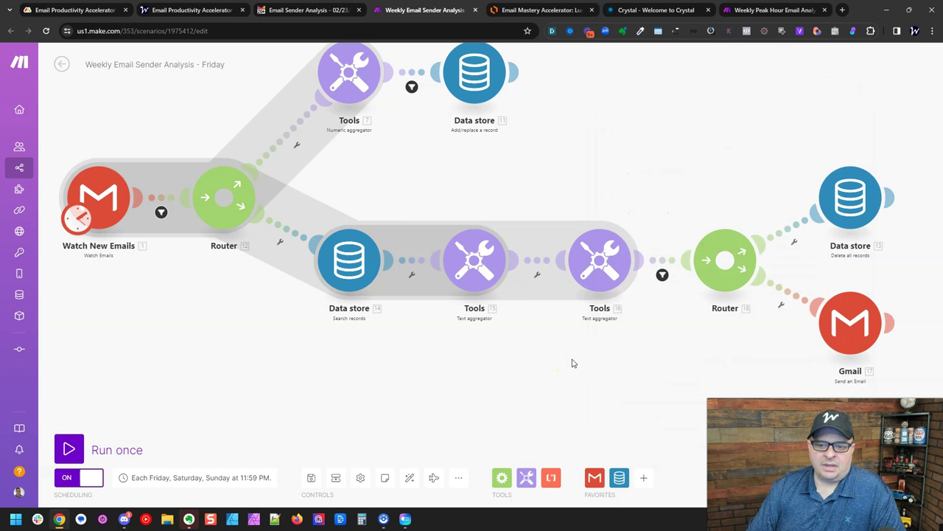
{"action": "left_click_drag", "start_coordinate": [652, 362], "coordinate": [499, 351]}
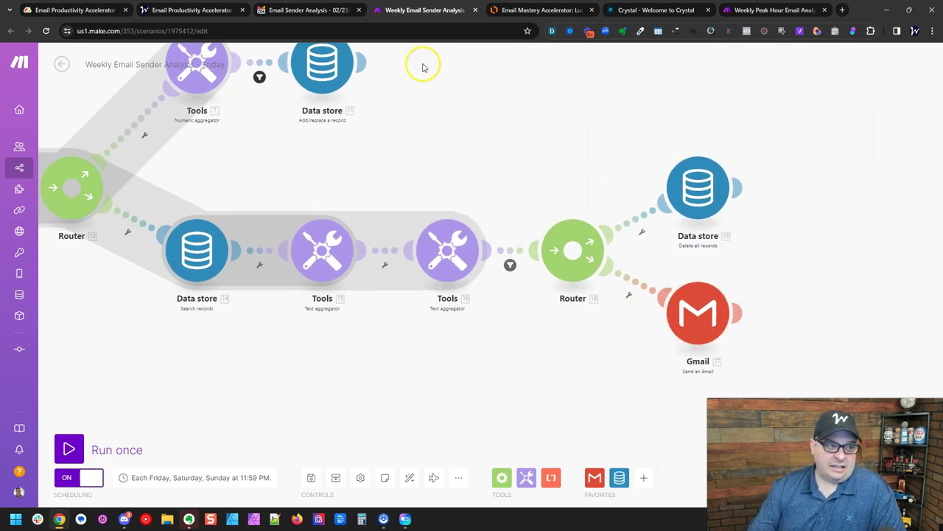
Review the senders grouped by email count in the Email Sender Analysis message, including the 11 and 10 email groups.
{"action": "left_click", "coordinate": [209, 13]}
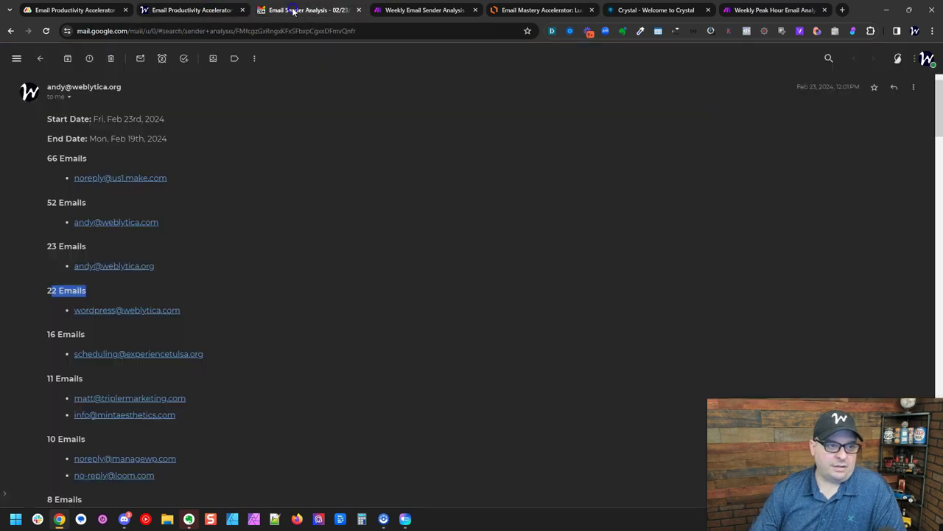
{"action": "left_click", "coordinate": [298, 11]}
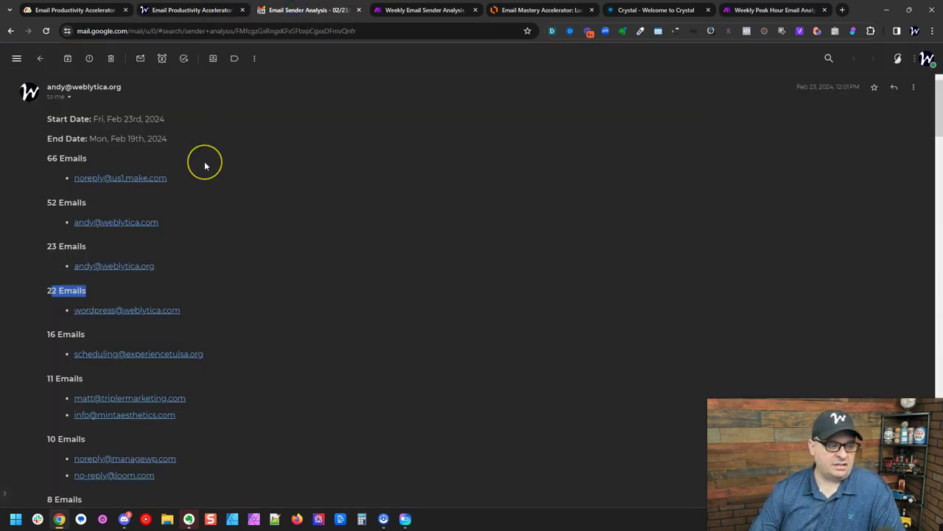
{"action": "left_click", "coordinate": [274, 206]}
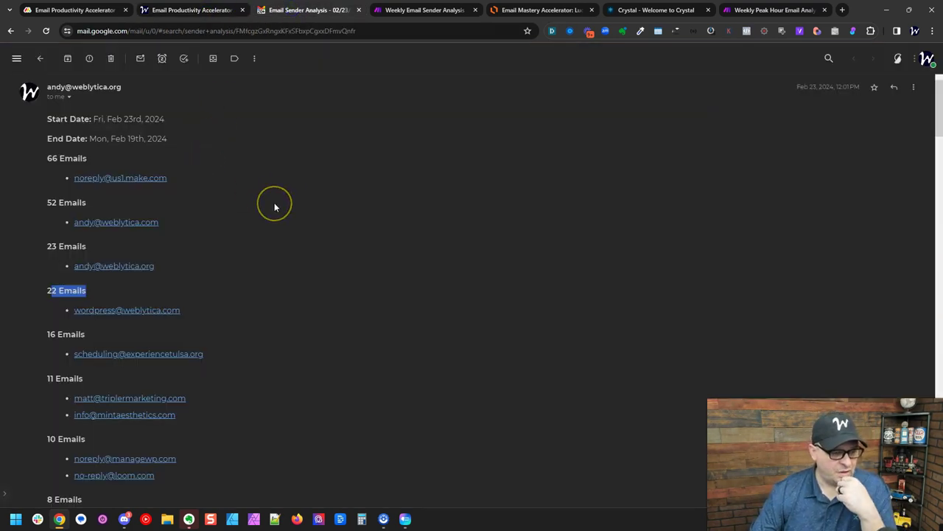
{"action": "scroll", "coordinate": [274, 202], "scroll_direction": "down", "scroll_amount": 1}
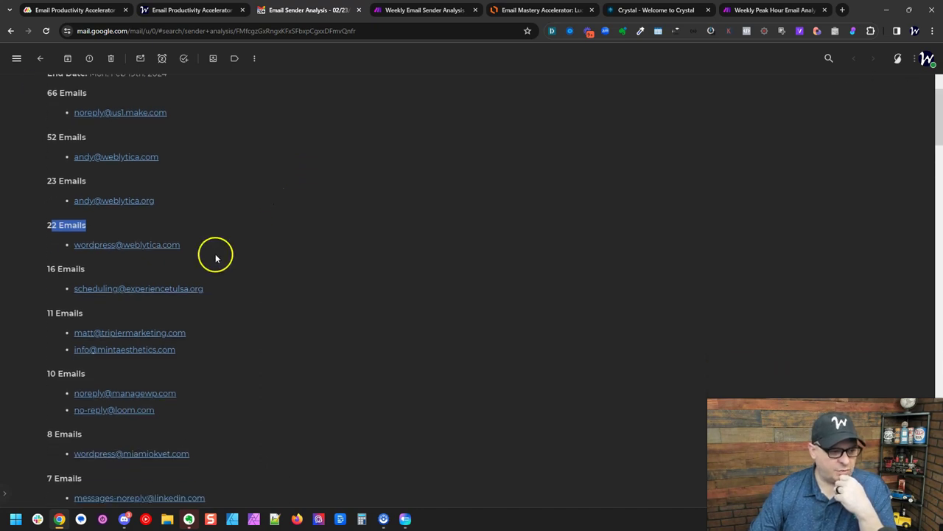
{"action": "left_click_drag", "start_coordinate": [21, 317], "coordinate": [83, 313]}
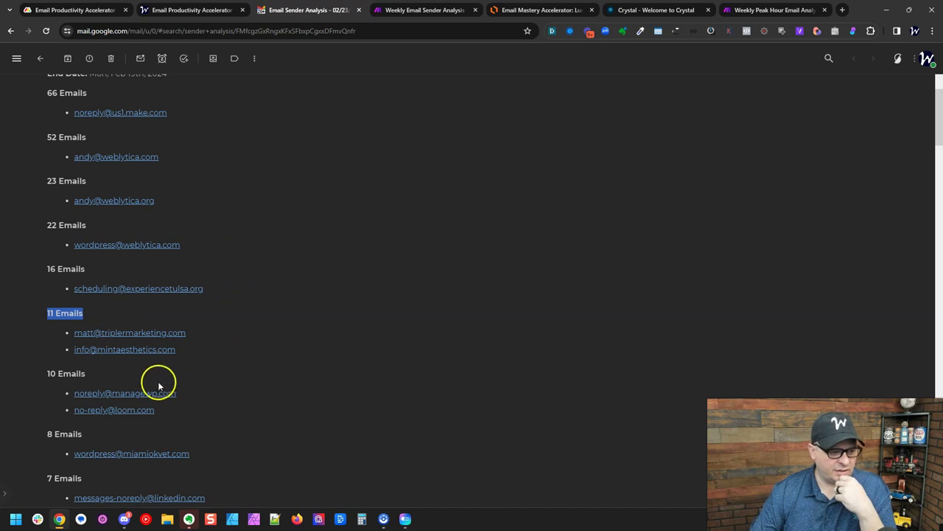
{"action": "left_click_drag", "start_coordinate": [39, 379], "coordinate": [93, 379]}
{"action": "left_click", "coordinate": [283, 295]}
{"action": "scroll", "coordinate": [295, 289], "scroll_direction": "up", "scroll_amount": 2}
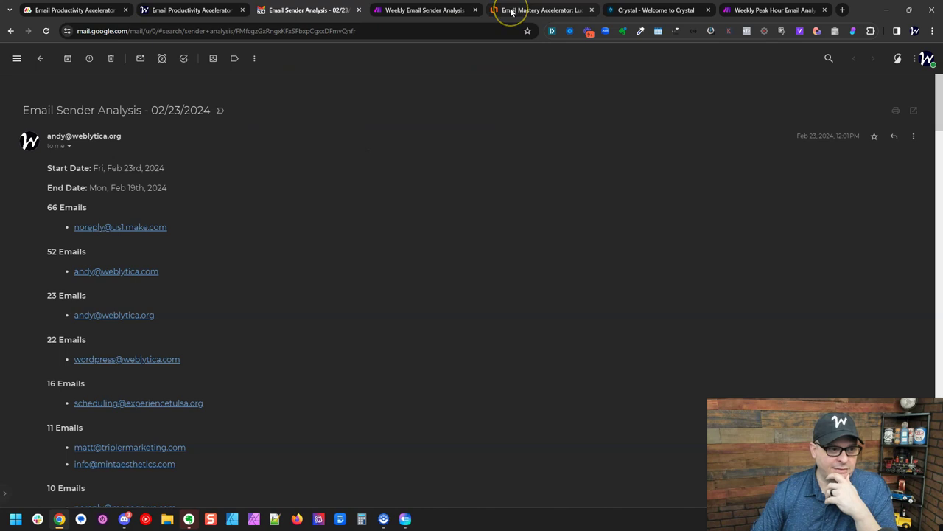
In the scenario's Gmail module, move the Start Date line below the End Date line in the email content.
{"action": "left_click", "coordinate": [427, 9]}
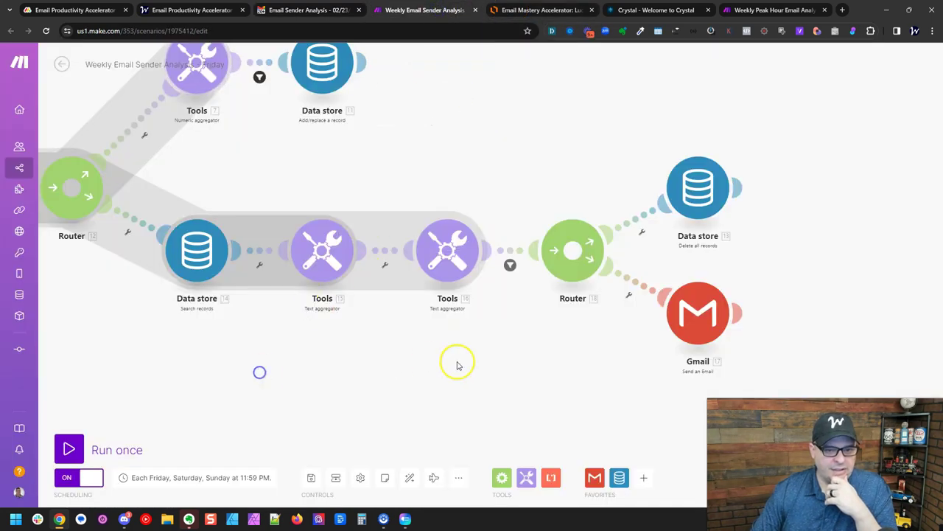
{"action": "left_click", "coordinate": [415, 289]}
{"action": "left_click_drag", "start_coordinate": [612, 357], "coordinate": [470, 337]}
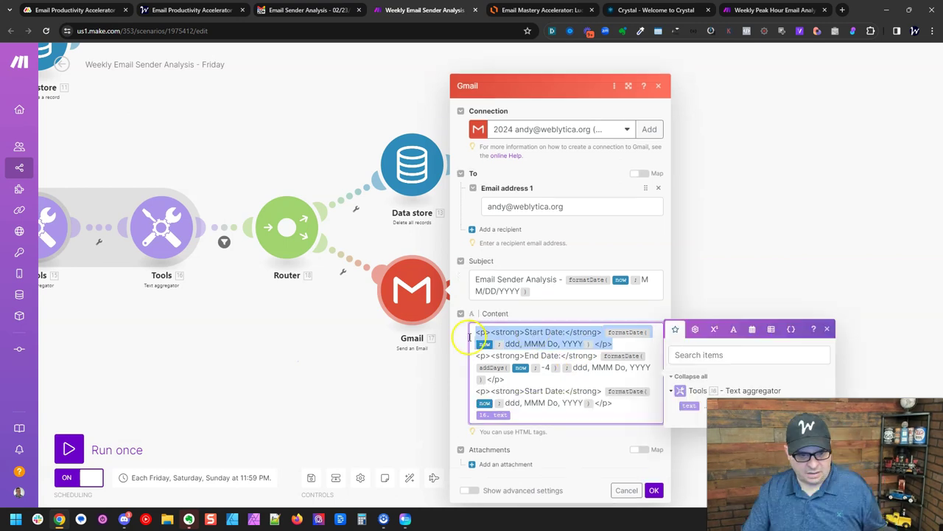
{"action": "key", "text": "BackSpace"}
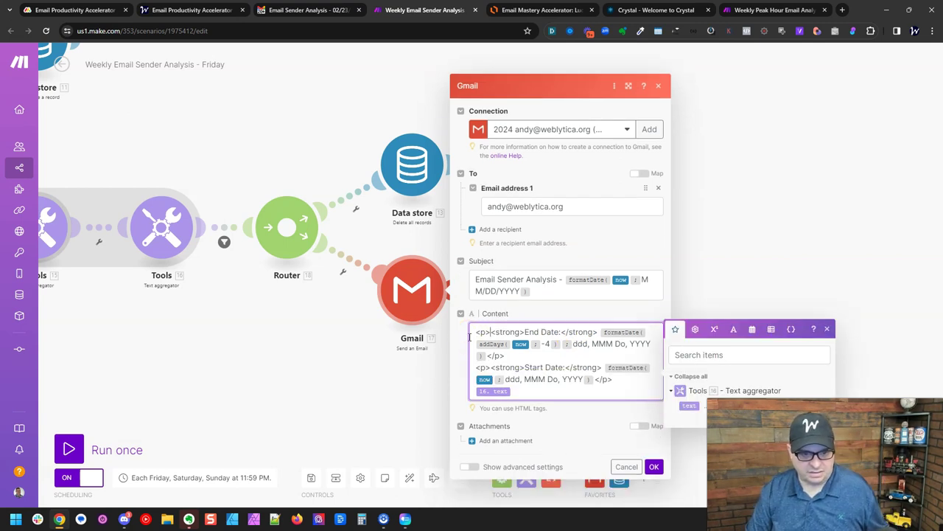
Relabel the content line using addDays -4 as Start Date and the current-date line as End Date, and save the scenario.
{"action": "type", "text": "Start"}
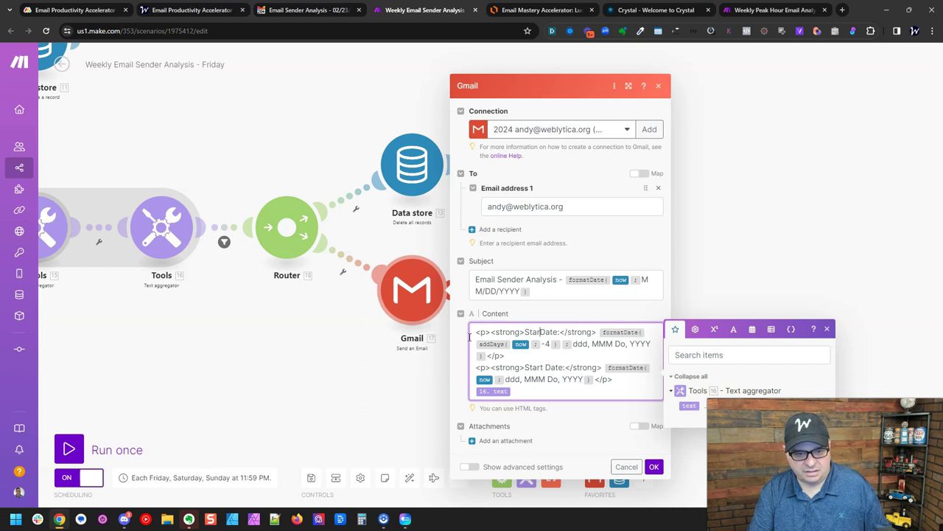
{"action": "double_click", "coordinate": [536, 380]}
{"action": "type", "text": "End"}
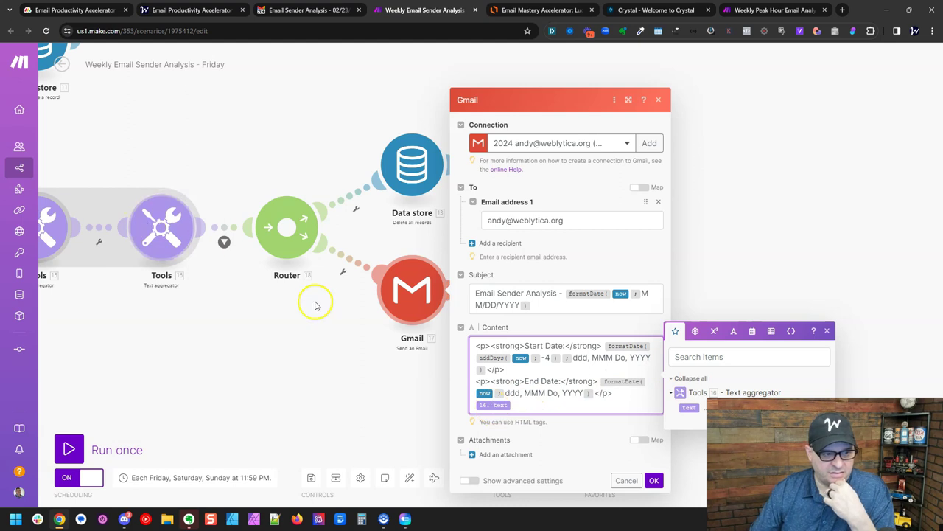
{"action": "left_click", "coordinate": [654, 480]}
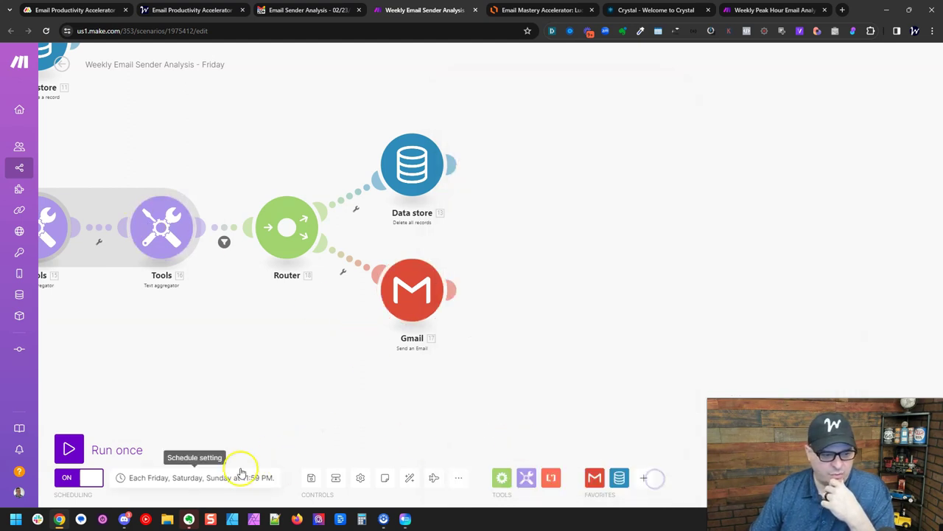
{"action": "left_click", "coordinate": [311, 477]}
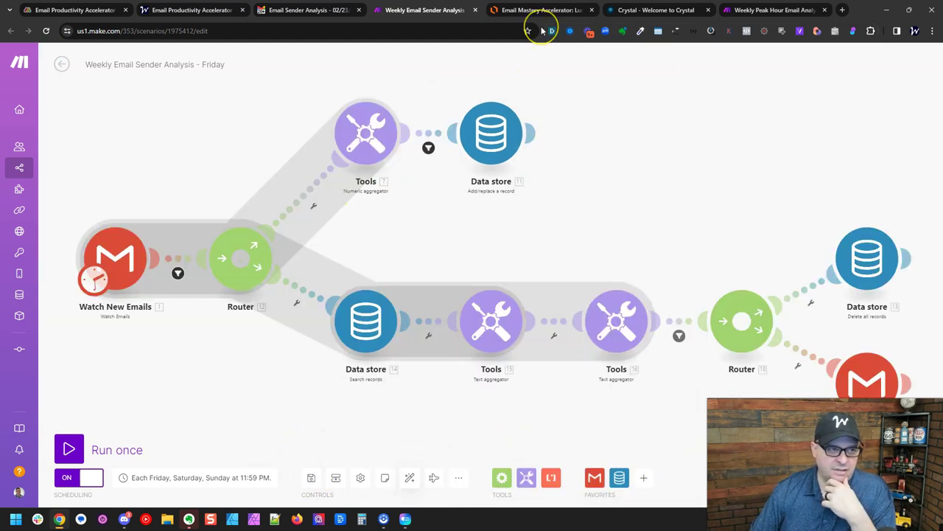
Check Stage 3 of the Lucid workflow diagram, close the Weekly Email Sender Analysis scenario, and view the Weekly Peak Hour Email Analysis scenario.
{"action": "left_click", "coordinate": [525, 12]}
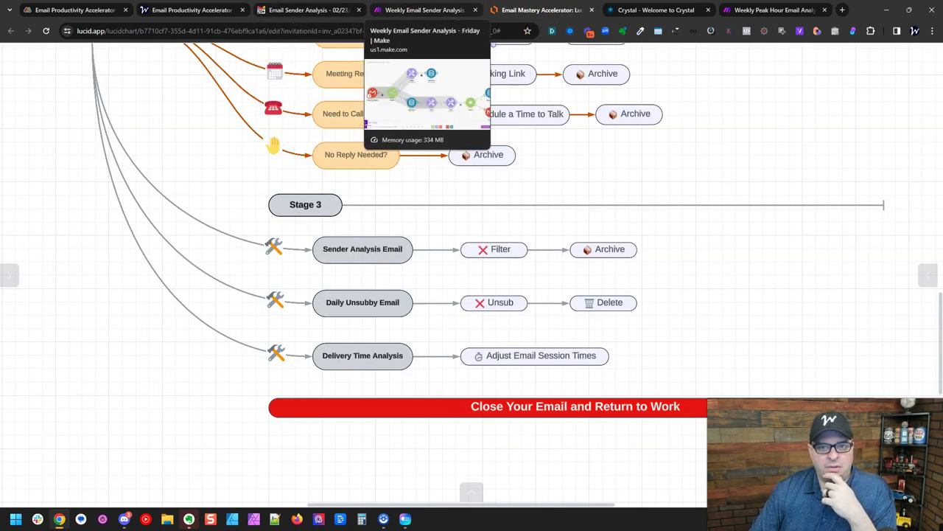
{"action": "left_click", "coordinate": [442, 12]}
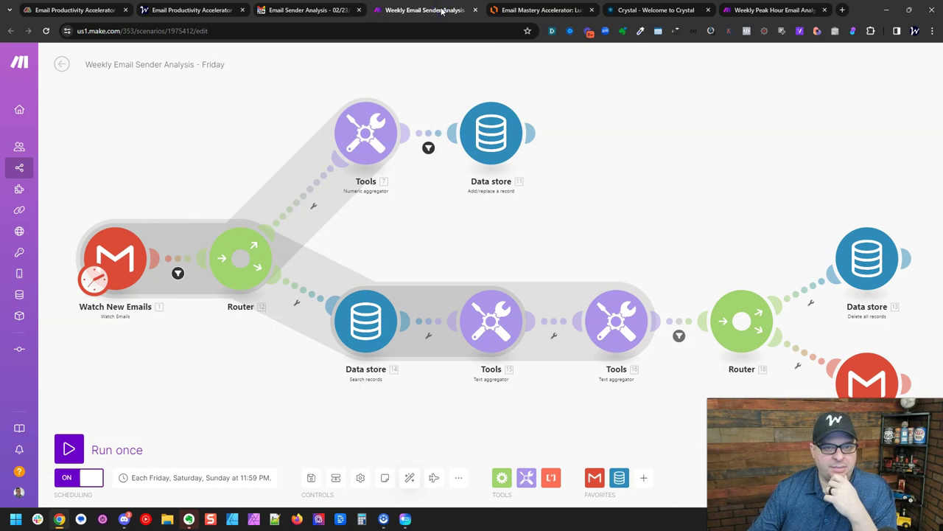
{"action": "key", "text": "ctrl+w"}
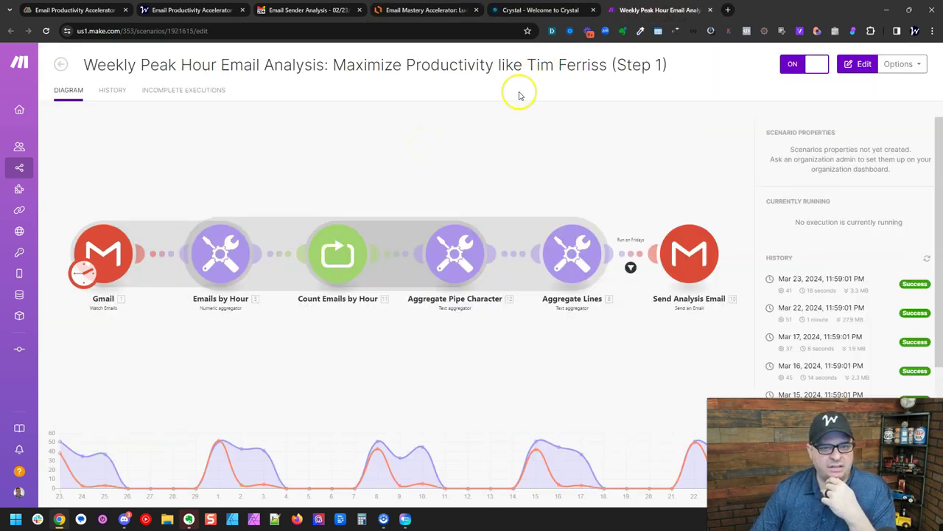
{"action": "left_click_drag", "start_coordinate": [528, 65], "coordinate": [695, 60]}
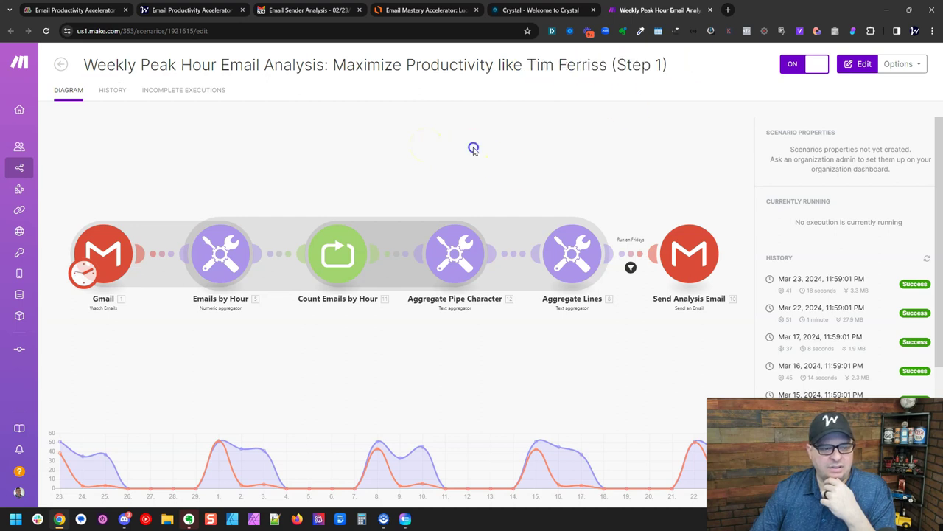
{"action": "left_click", "coordinate": [62, 64]}
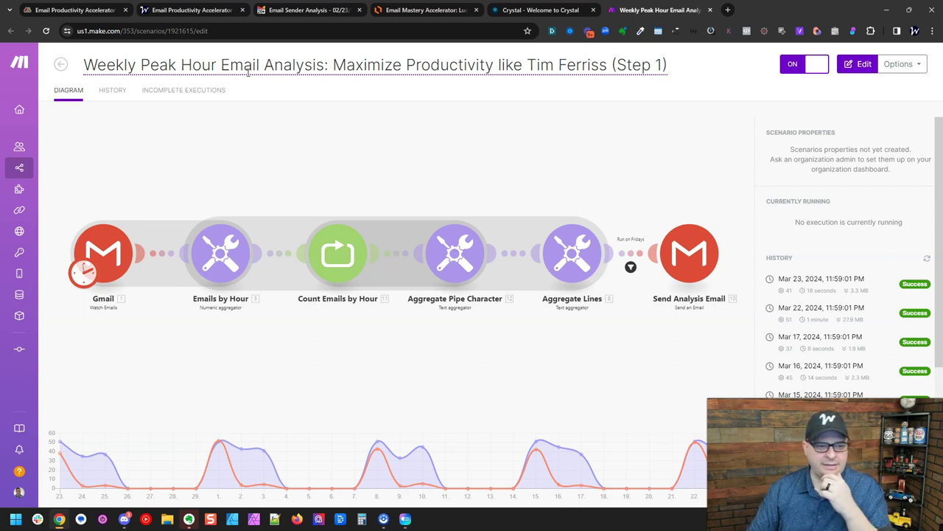
Open Google Calendar in a new tab and show the day view for April 4, 2024.
{"action": "left_click", "coordinate": [728, 10]}
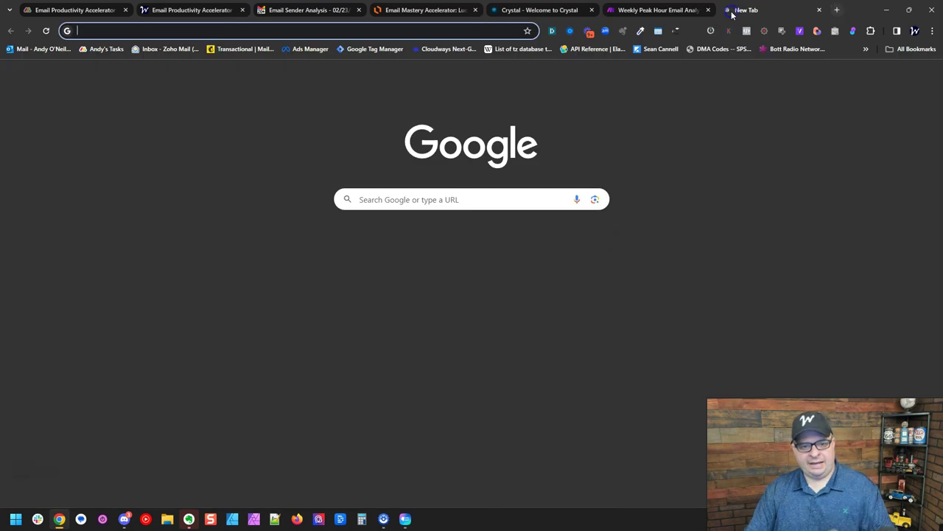
{"action": "type", "text": "cal"}
{"action": "key", "text": "Return"}
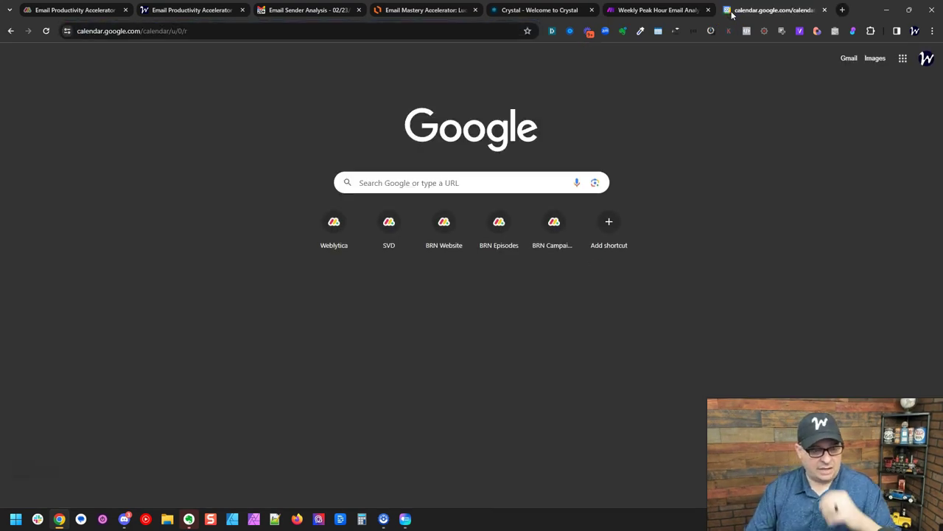
{"action": "left_click", "coordinate": [74, 220]}
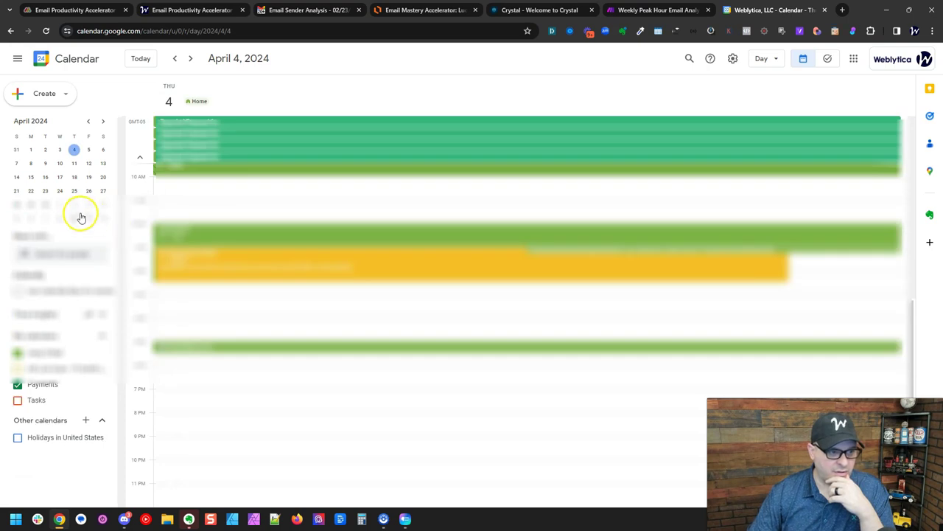
Look over the Email Block entries in the day's schedule and check the details of the 5pm block.
{"action": "scroll", "coordinate": [246, 218], "scroll_direction": "up", "scroll_amount": 5}
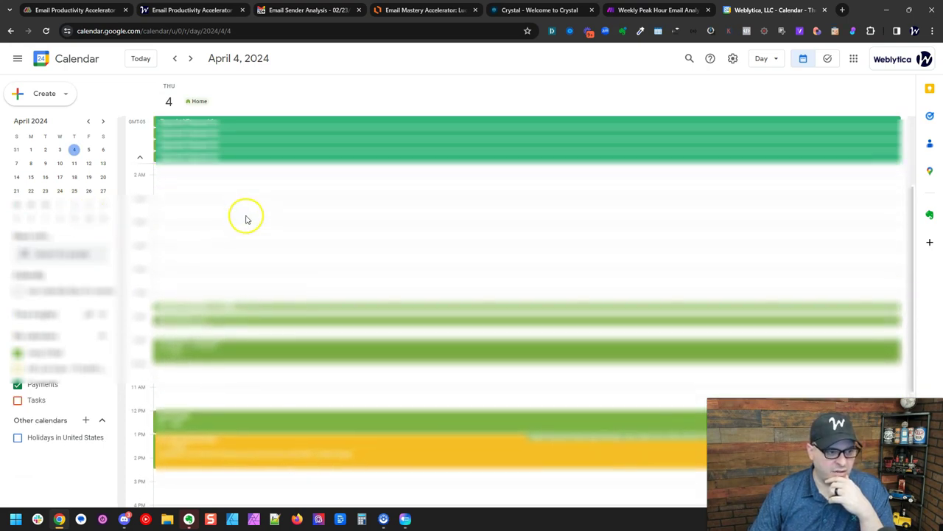
{"action": "scroll", "coordinate": [247, 219], "scroll_direction": "down", "scroll_amount": 4}
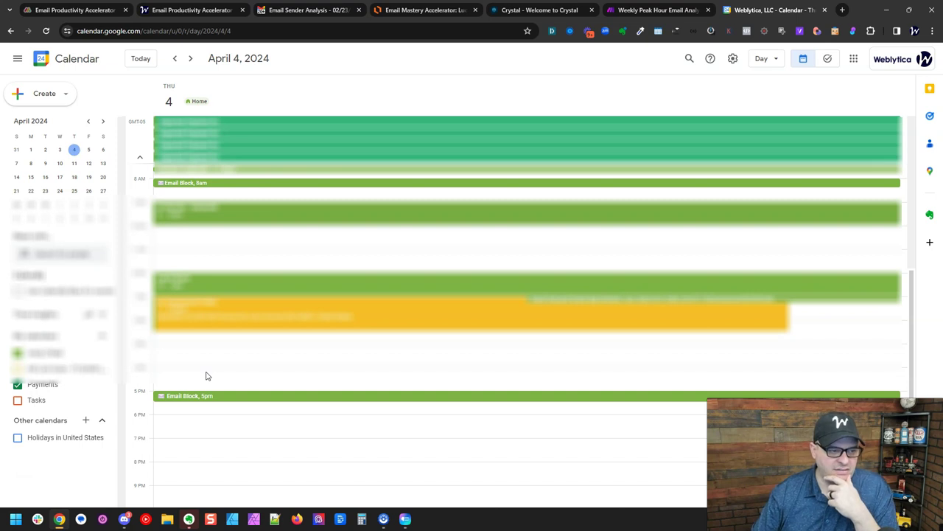
{"action": "left_click", "coordinate": [220, 397]}
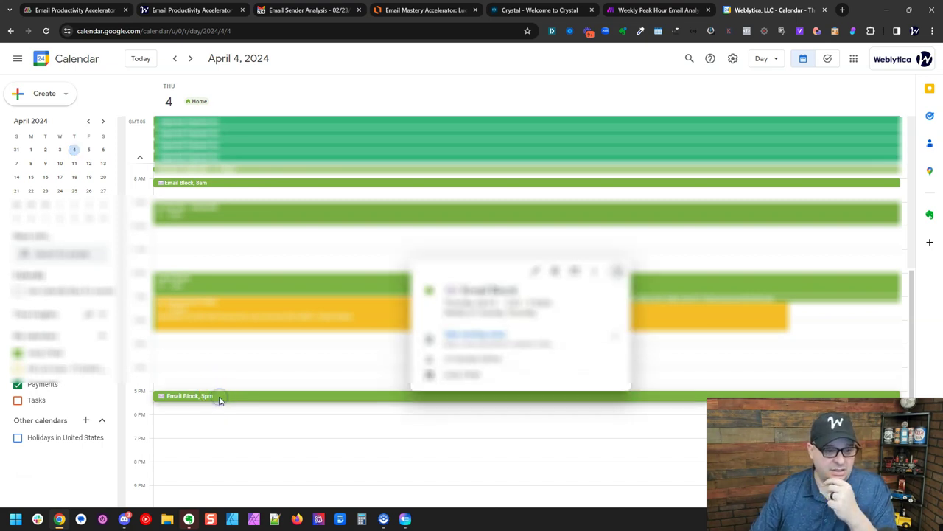
{"action": "left_click", "coordinate": [518, 329]}
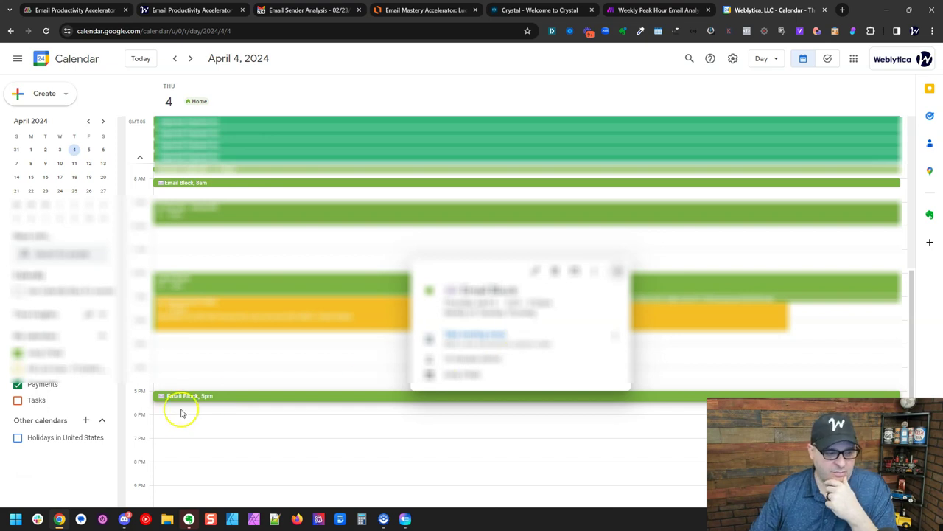
{"action": "left_click", "coordinate": [86, 482]}
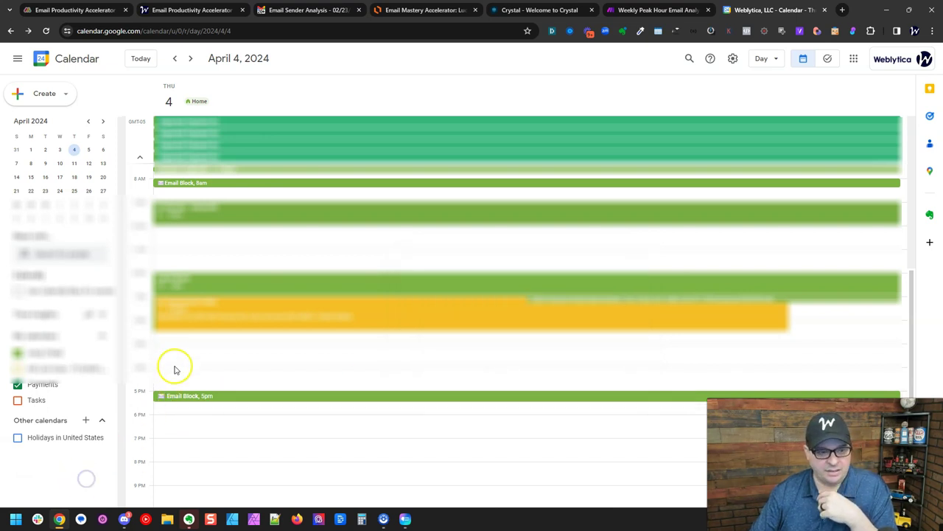
Switch to the Email Productivity Accelerator page with the ROI calculator, and return to the Email Sender Analysis message in Gmail.
{"action": "mouse_move", "coordinate": [424, 10]}
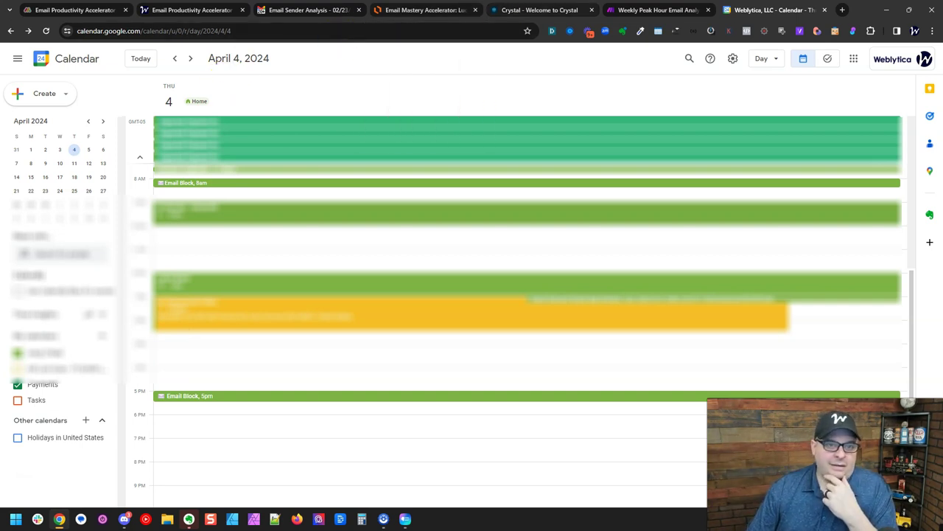
{"action": "mouse_move", "coordinate": [531, 5]}
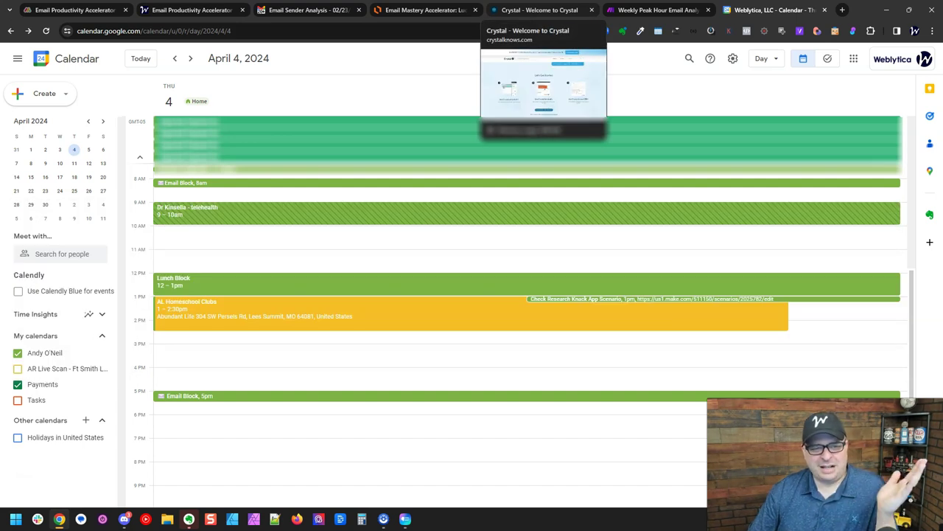
{"action": "mouse_move", "coordinate": [659, 6]}
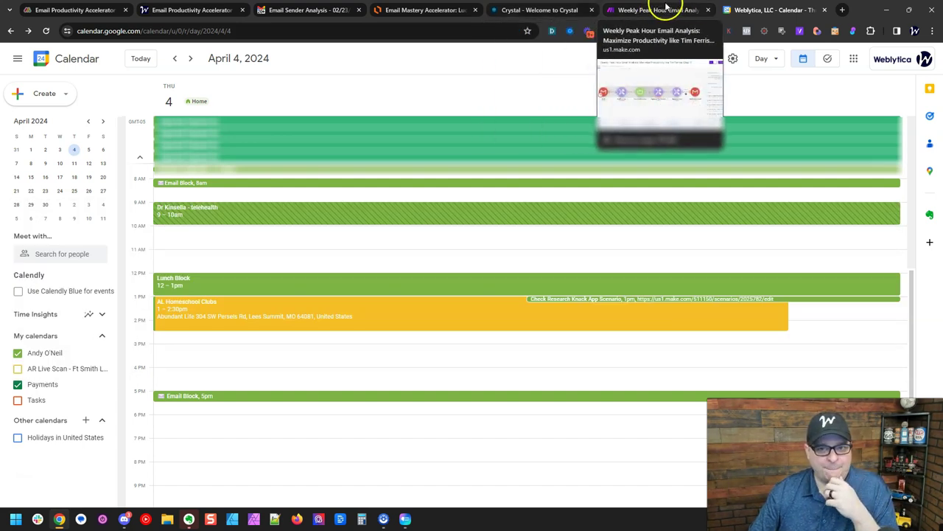
{"action": "left_click", "coordinate": [193, 8]}
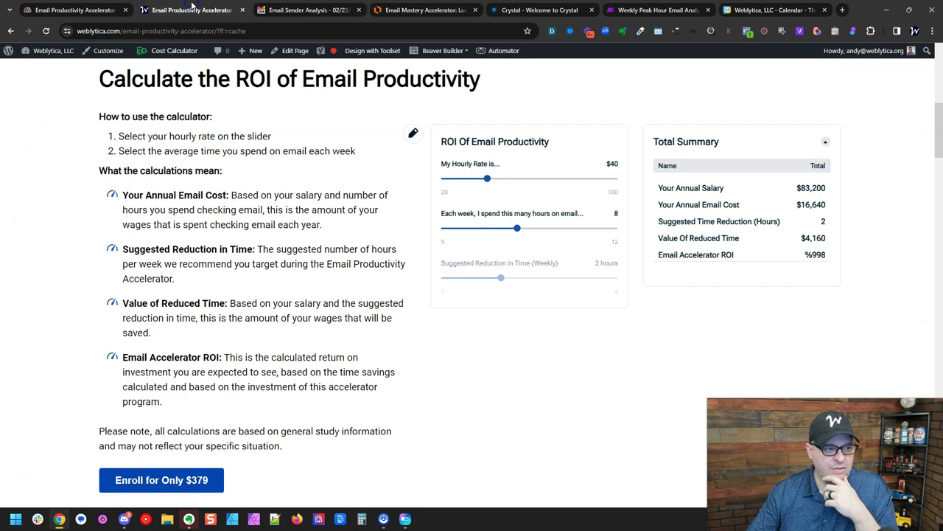
{"action": "key", "text": "ctrl+Tab"}
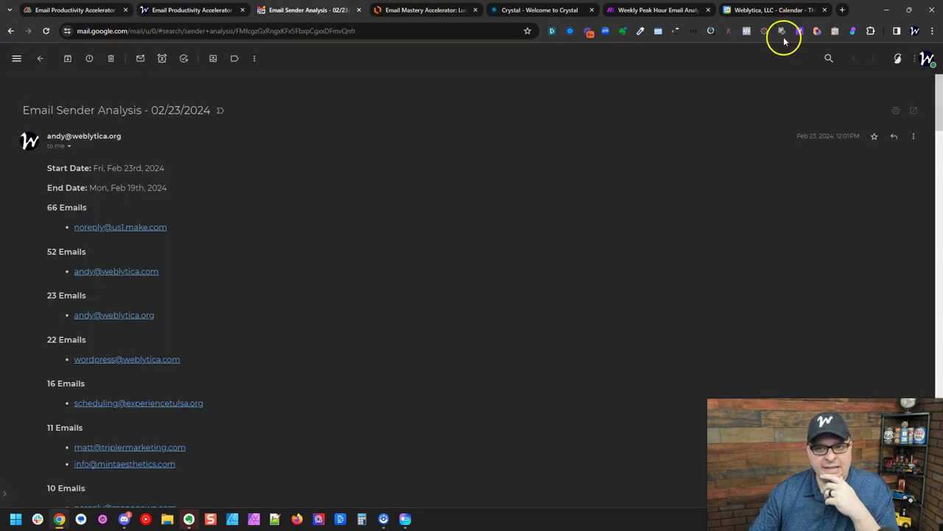
Open the Simplify Gmail extension settings in Gmail, look up "simplify gmail extension" on Google, and open the simpl.fyi website.
{"action": "left_click", "coordinate": [898, 59]}
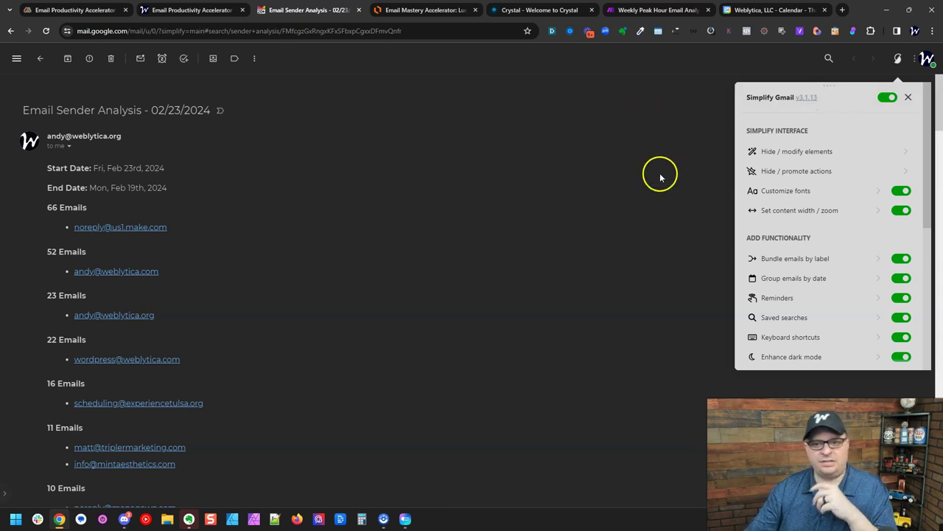
{"action": "left_click", "coordinate": [807, 97]}
{"action": "key", "text": "alt+Left"}
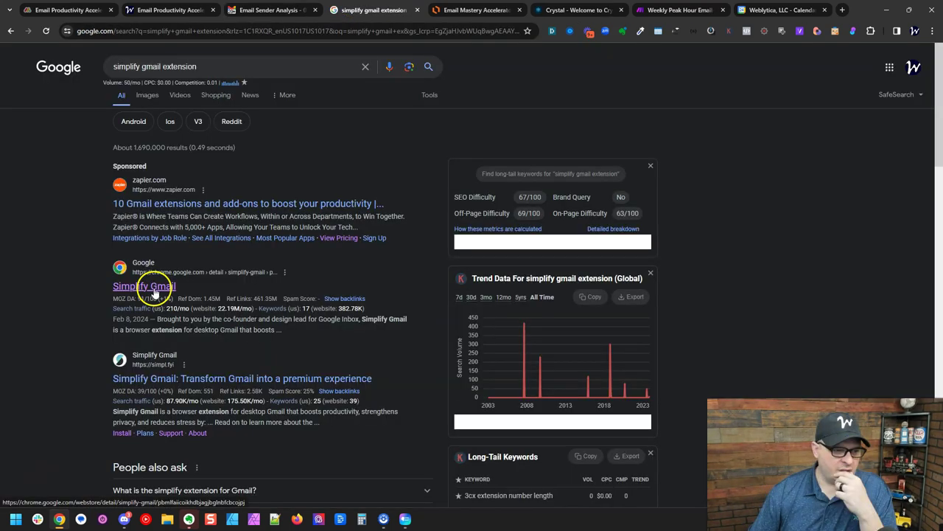
{"action": "left_click", "coordinate": [197, 381]}
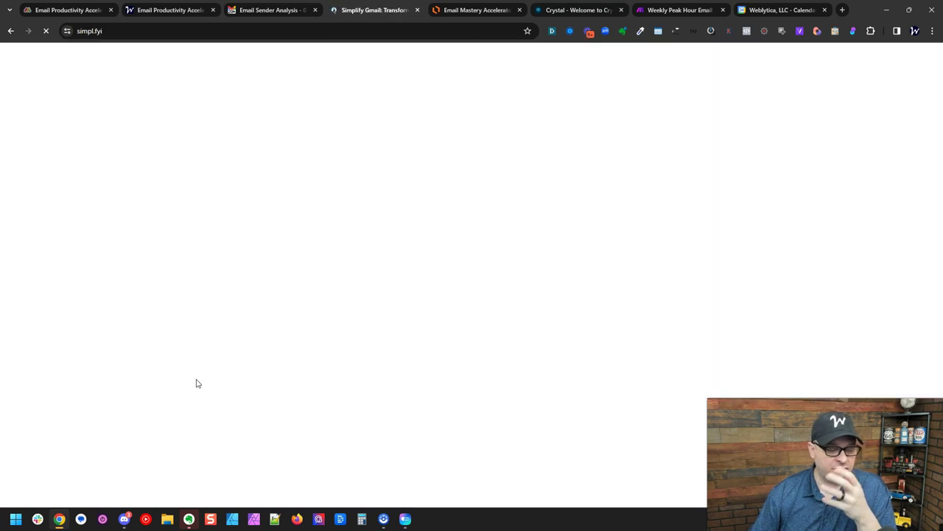
Look over the plan, About, and home pages of the Simplify website.
{"action": "left_click", "coordinate": [627, 68]}
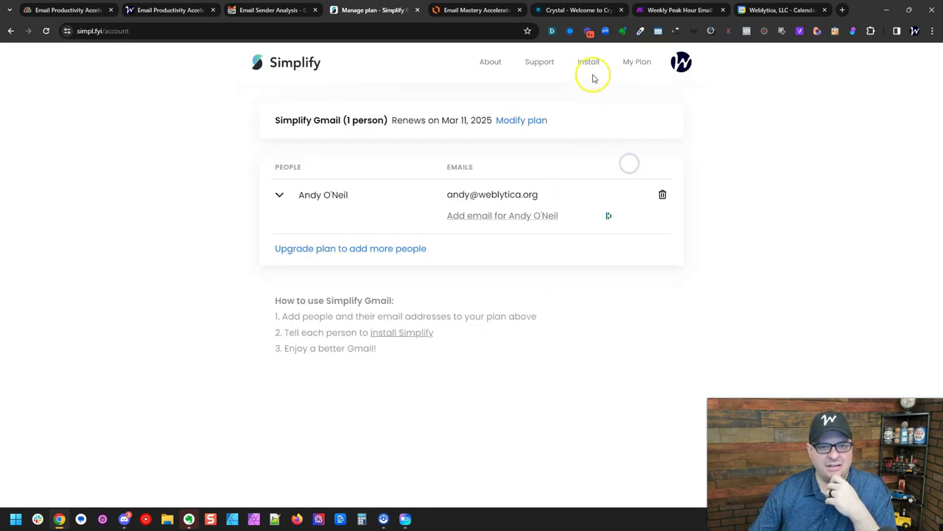
{"action": "left_click", "coordinate": [505, 66]}
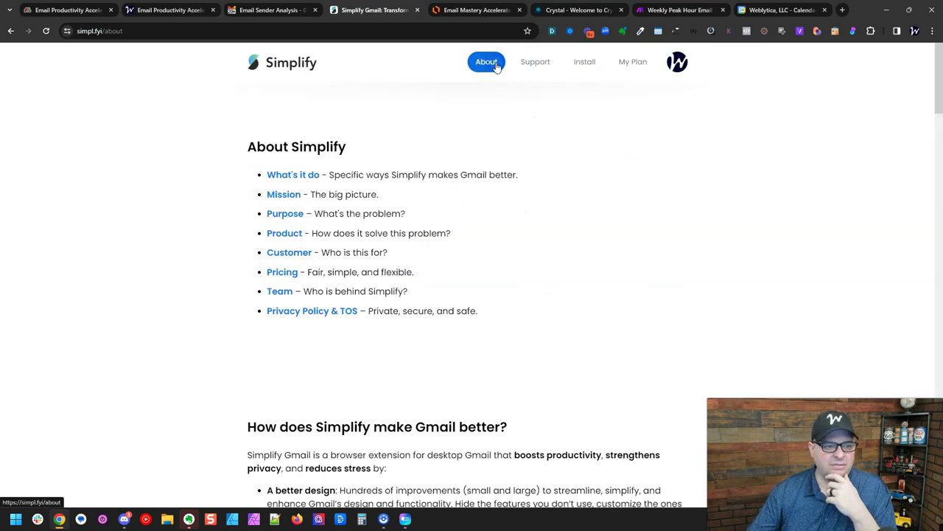
{"action": "left_click", "coordinate": [284, 67]}
{"action": "scroll", "coordinate": [111, 261], "scroll_direction": "down", "scroll_amount": 4}
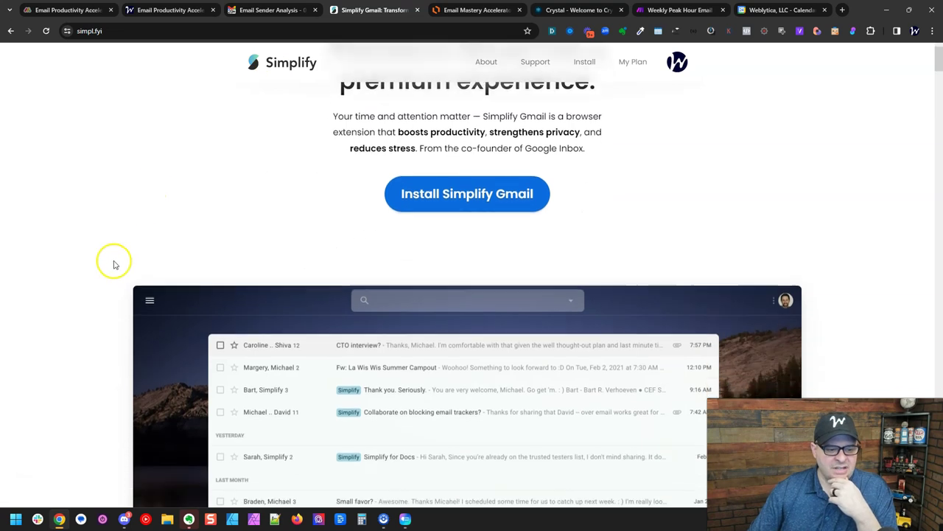
{"action": "scroll", "coordinate": [125, 273], "scroll_direction": "down", "scroll_amount": 6}
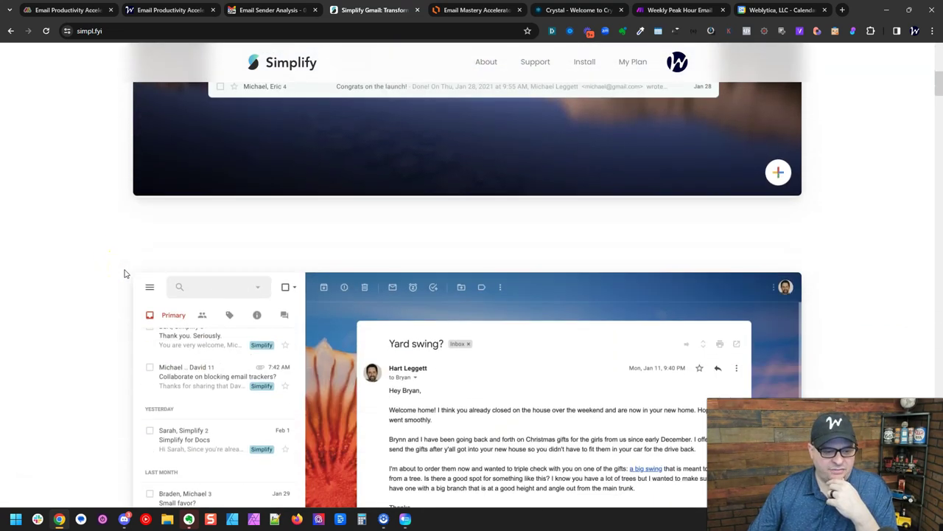
{"action": "scroll", "coordinate": [124, 274], "scroll_direction": "up", "scroll_amount": 10}
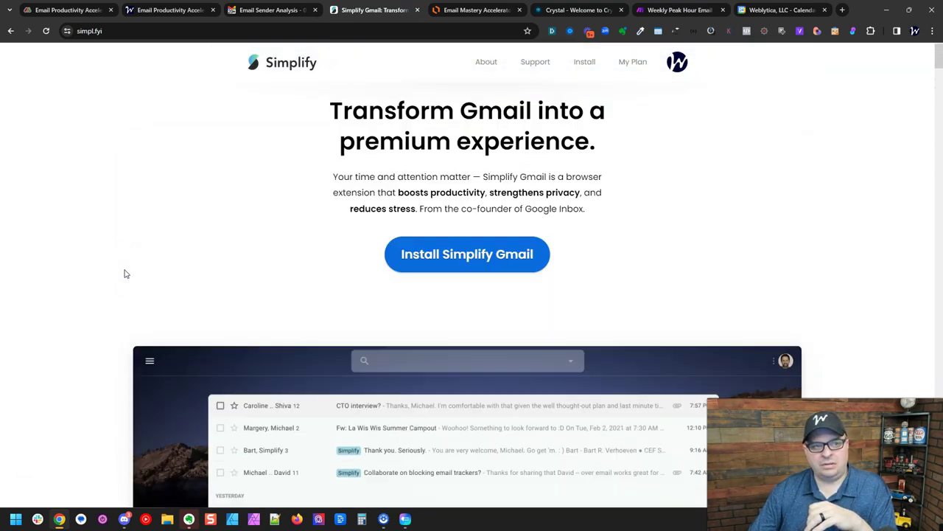
Return to the Email Sender Analysis message in Gmail and close the Simplify Gmail settings.
{"action": "left_click", "coordinate": [166, 10]}
{"action": "left_click", "coordinate": [269, 9]}
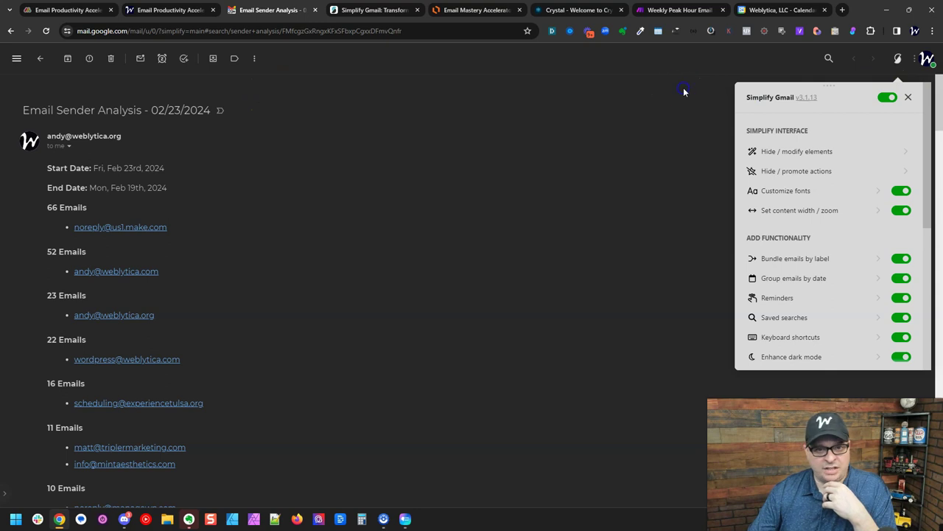
{"action": "left_click", "coordinate": [910, 98]}
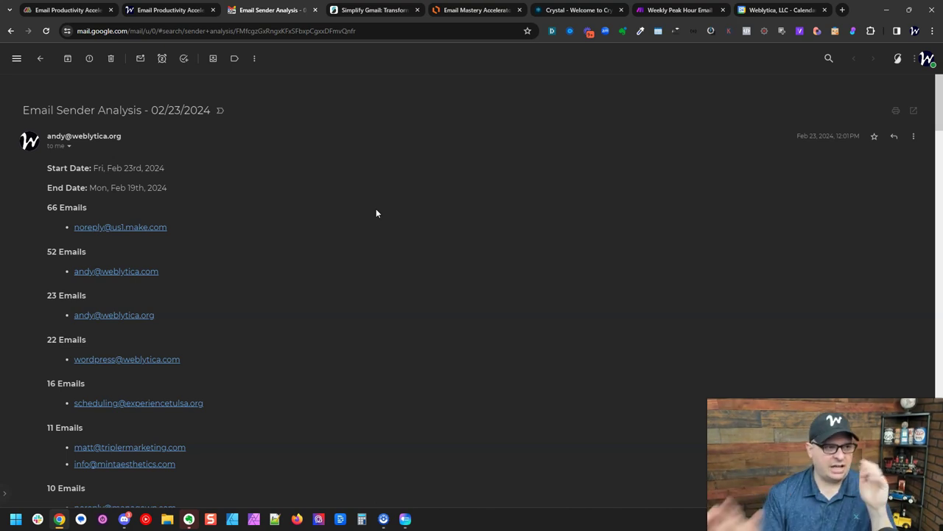
{"action": "left_click", "coordinate": [17, 58]}
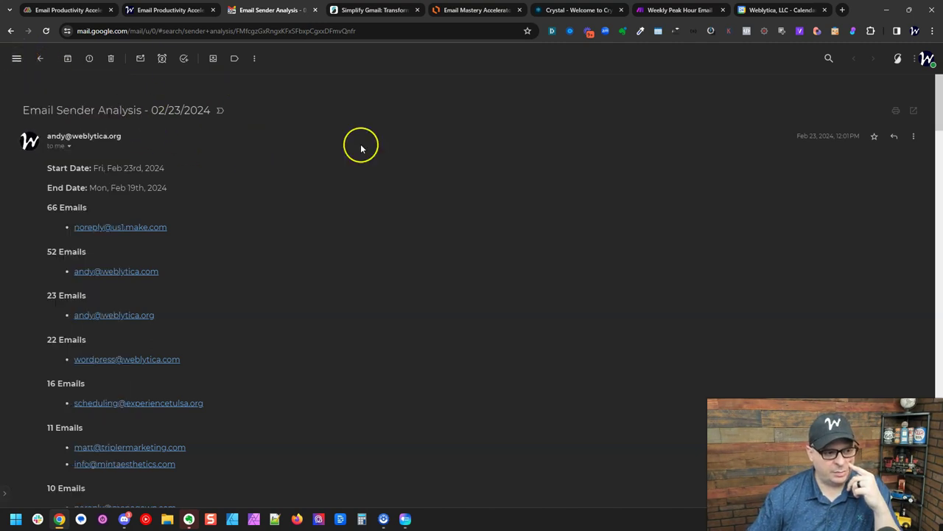
{"action": "left_click", "coordinate": [394, 168]}
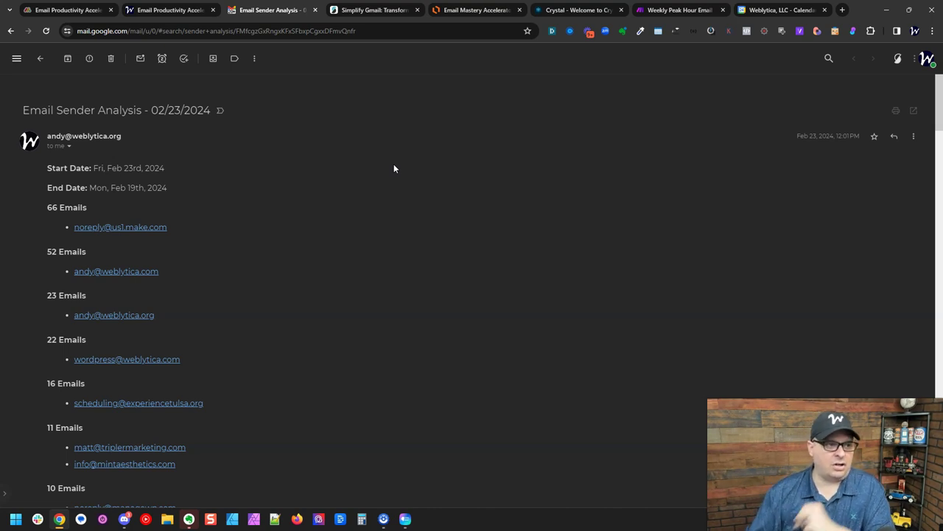
Switch to the monday.com board, check the Week 1 Monday group, collapse it, and expand Week 1 Wednesday: Configure Your Email Client.
{"action": "key", "text": "ctrl+1"}
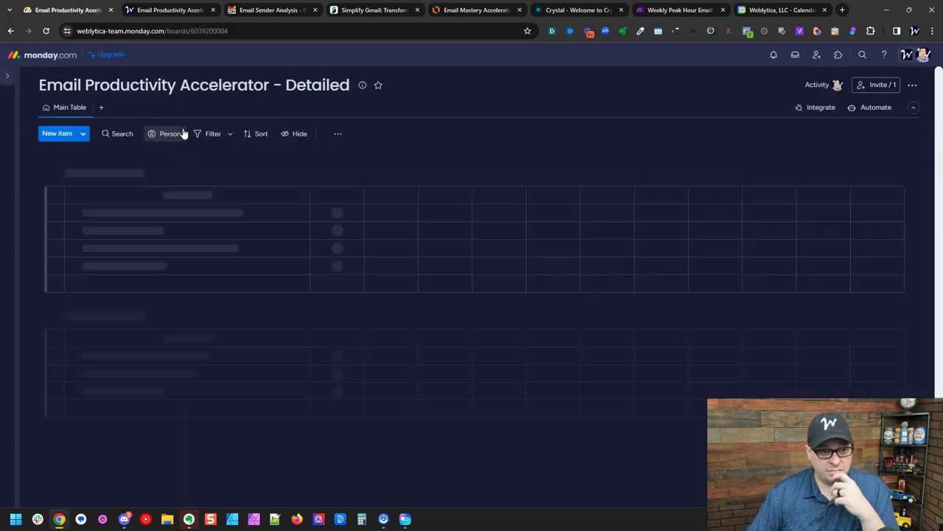
{"action": "left_click", "coordinate": [138, 158]}
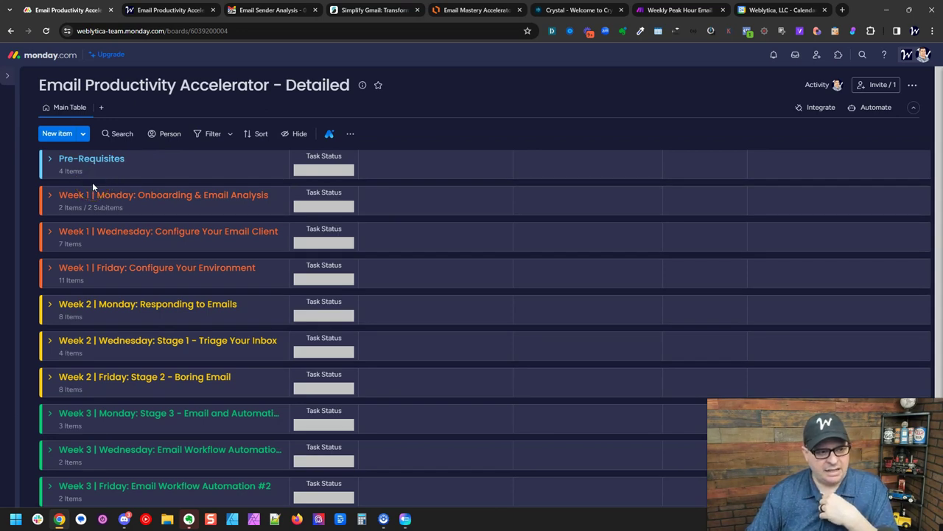
{"action": "left_click", "coordinate": [50, 196]}
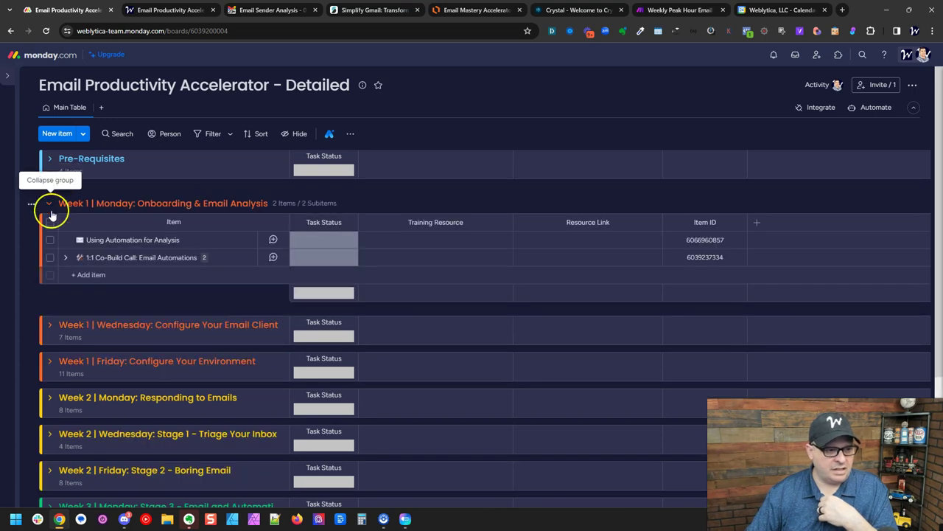
{"action": "left_click", "coordinate": [48, 203]}
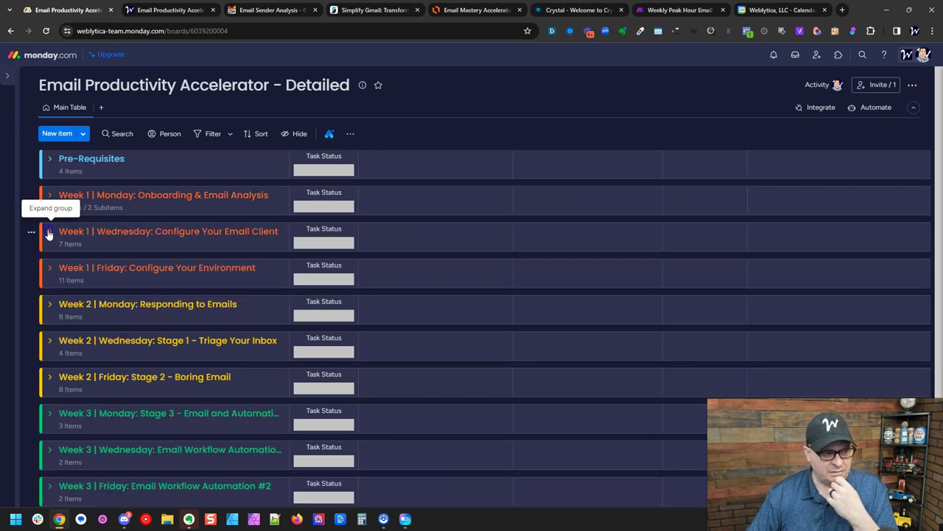
{"action": "left_click", "coordinate": [49, 231]}
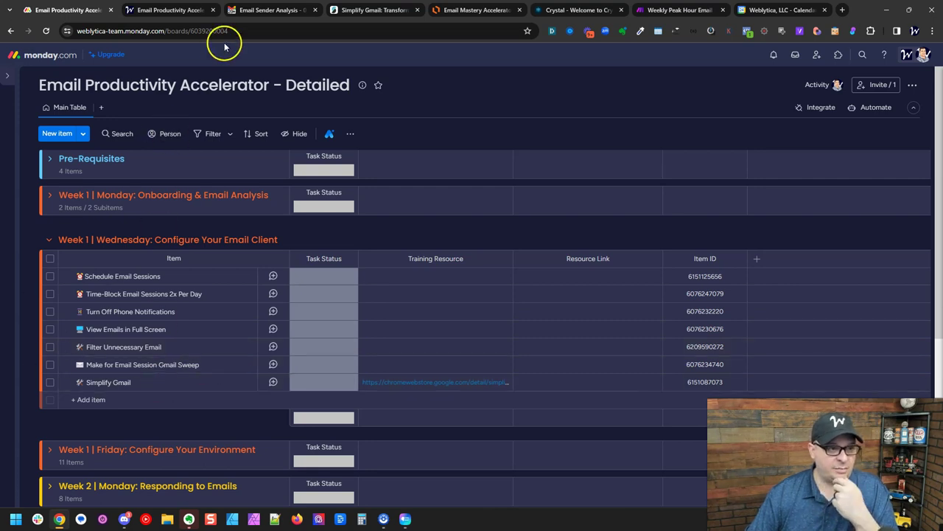
Revisit the Simplify website, return to Gmail, and open the content width and zoom settings of Simplify Gmail.
{"action": "left_click", "coordinate": [338, 10]}
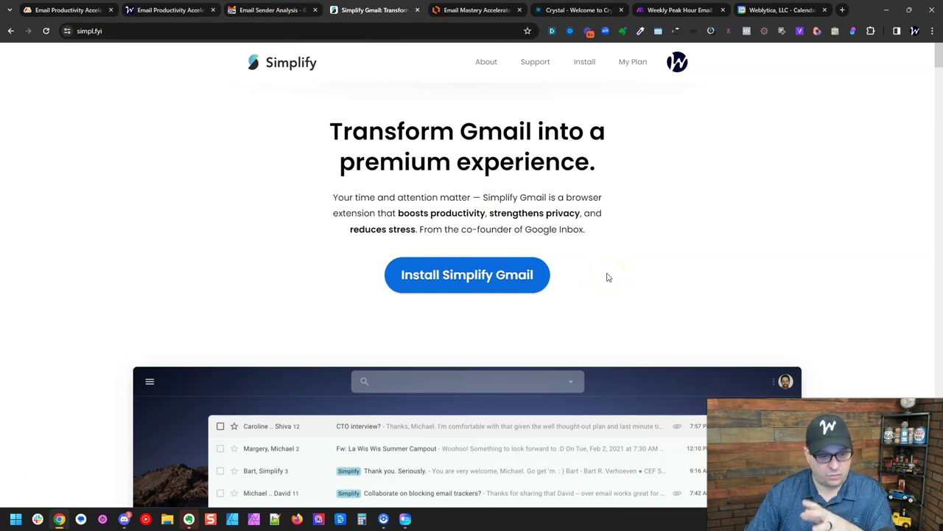
{"action": "left_click", "coordinate": [287, 10]}
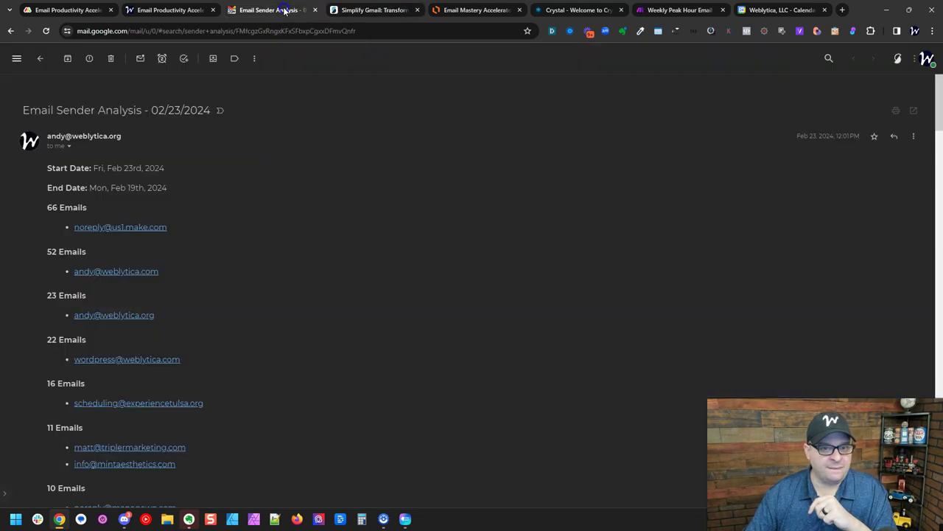
{"action": "left_click", "coordinate": [899, 62]}
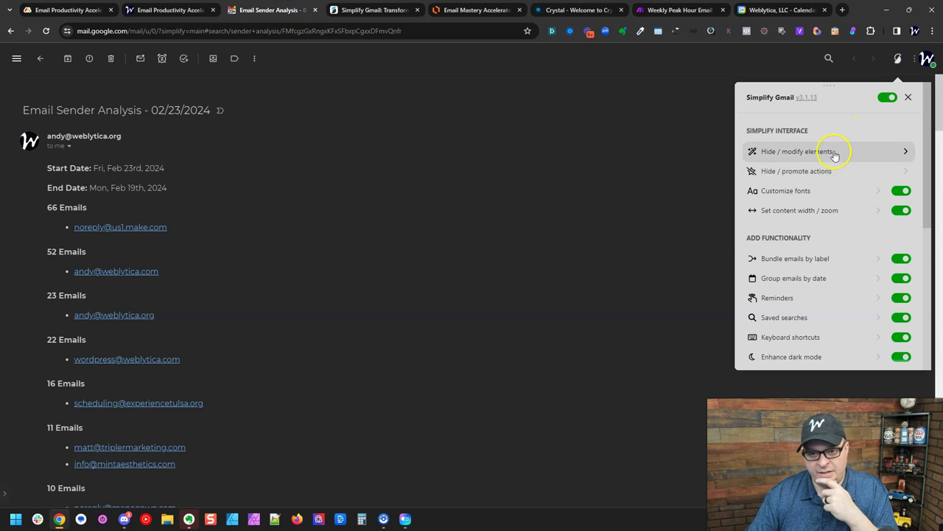
{"action": "left_click", "coordinate": [838, 217]}
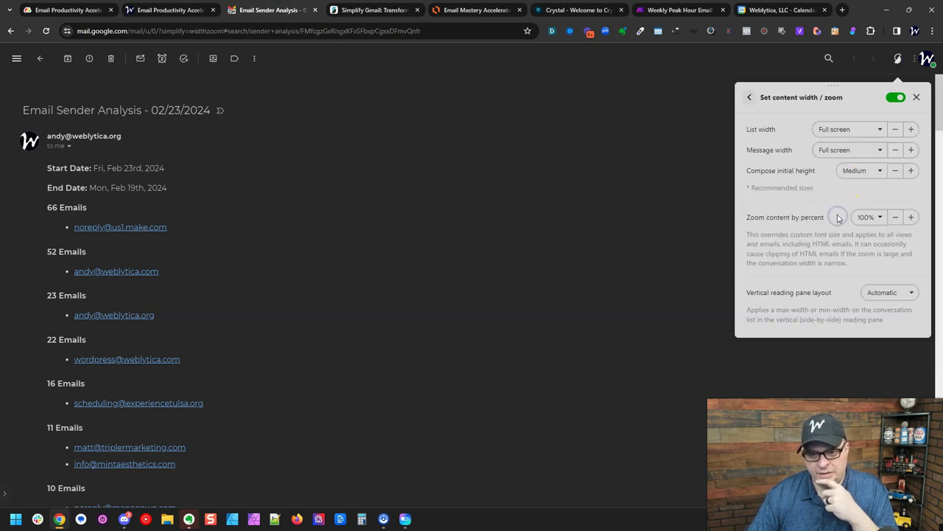
Try the Large (1100px) message width and a 115% content zoom, restore Full screen and 100%, and return to the main Simplify Gmail settings.
{"action": "left_click", "coordinate": [858, 151]}
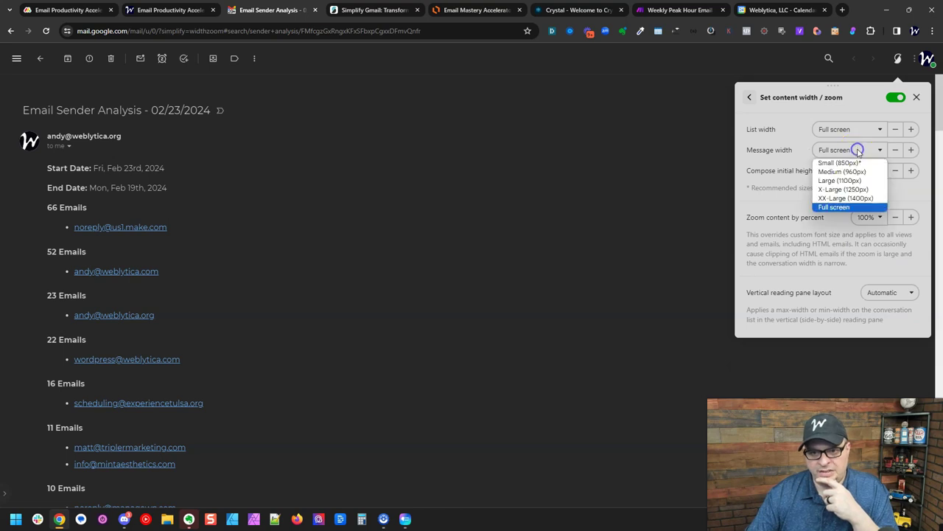
{"action": "left_click", "coordinate": [840, 180]}
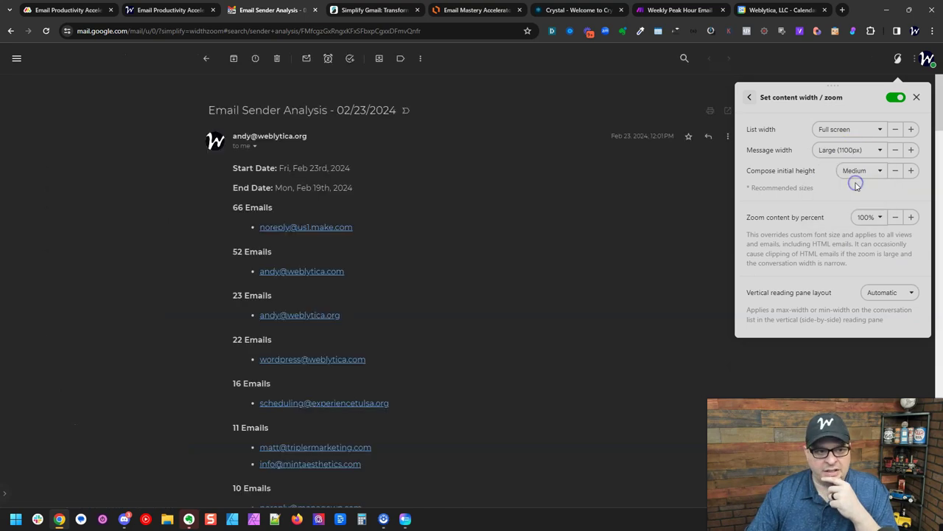
{"action": "left_click", "coordinate": [855, 155]}
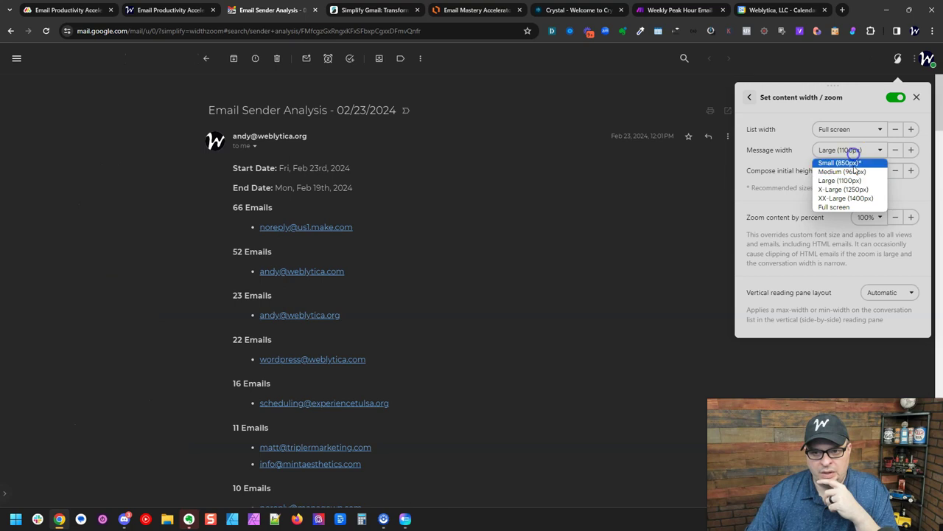
{"action": "left_click", "coordinate": [854, 204]}
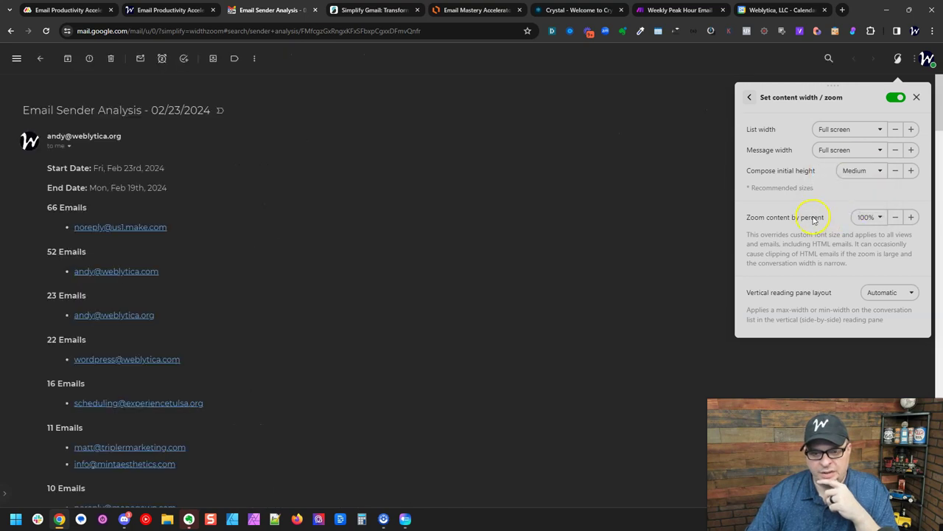
{"action": "left_click", "coordinate": [911, 217]}
{"action": "left_click", "coordinate": [911, 218]}
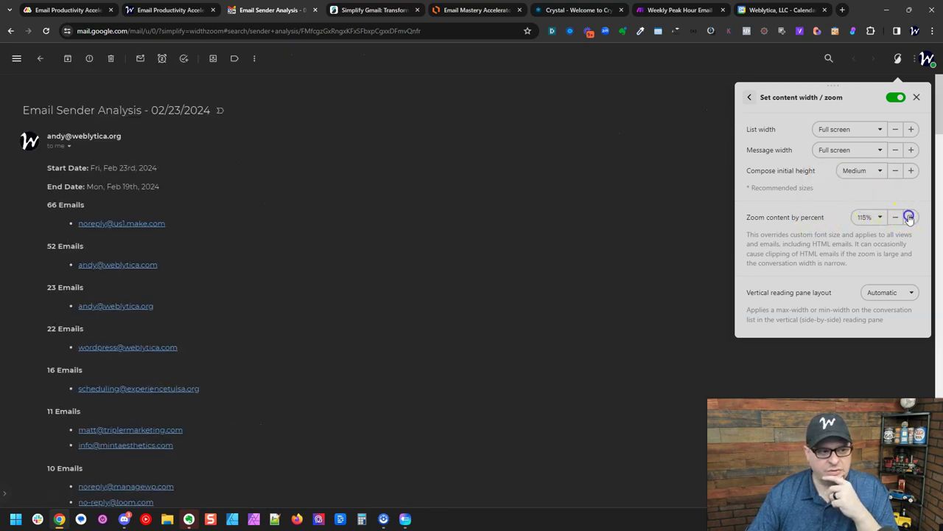
{"action": "left_click", "coordinate": [895, 217]}
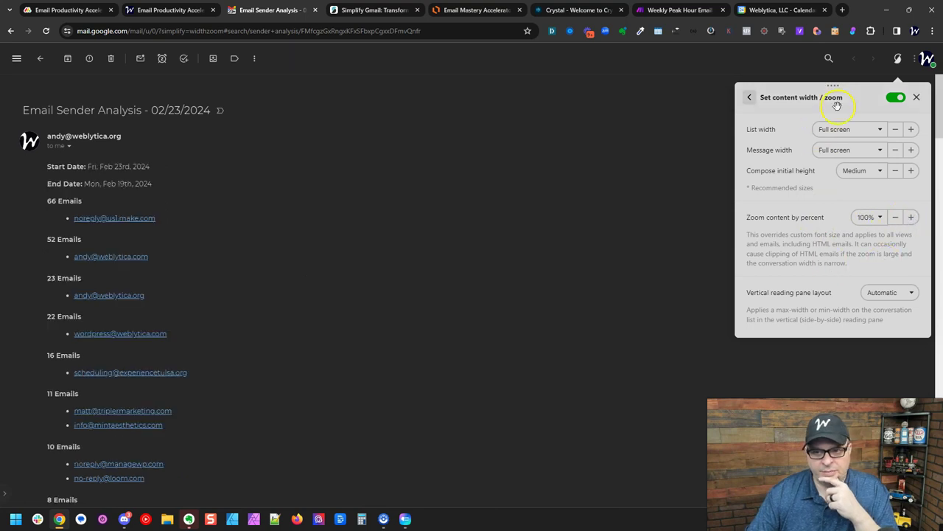
{"action": "left_click", "coordinate": [750, 96]}
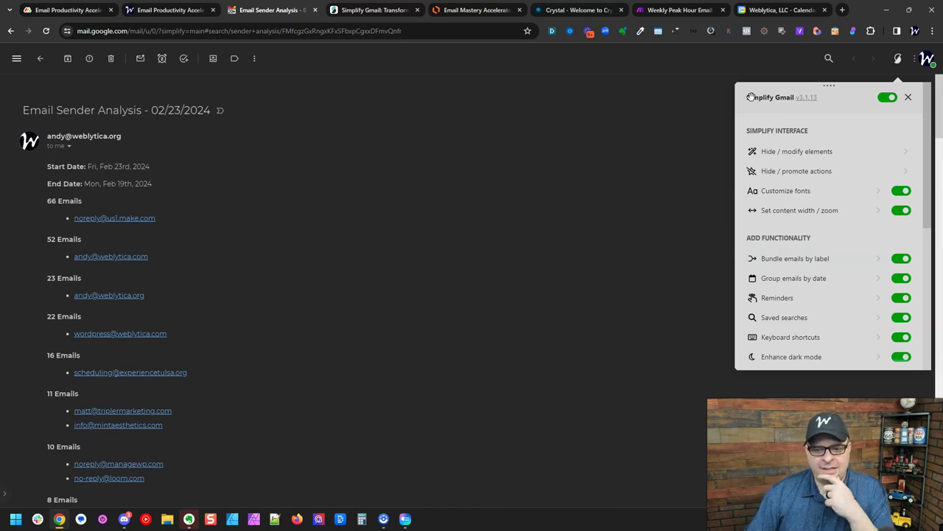
Check the Week 1 Wednesday email client tasks on the monday.com board and return to Gmail.
{"action": "key", "text": "ctrl+1"}
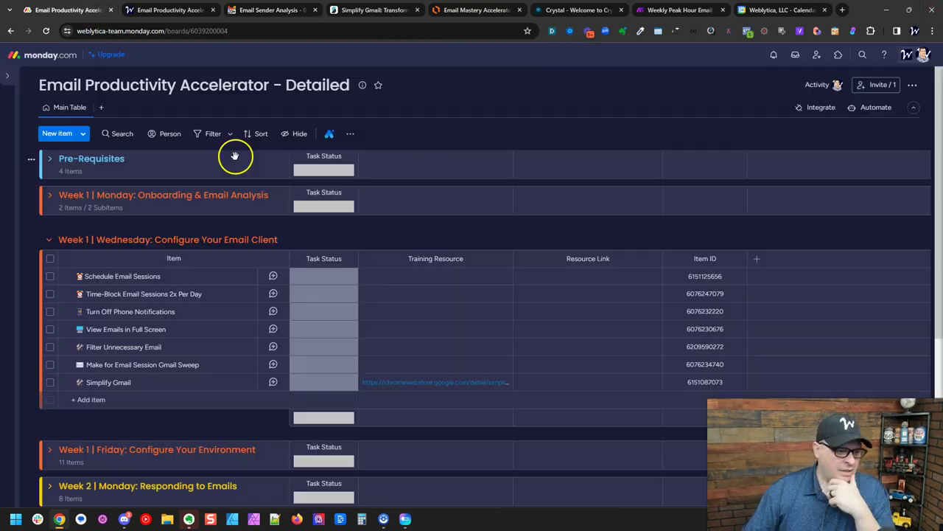
{"action": "scroll", "coordinate": [235, 156], "scroll_direction": "down", "scroll_amount": 3}
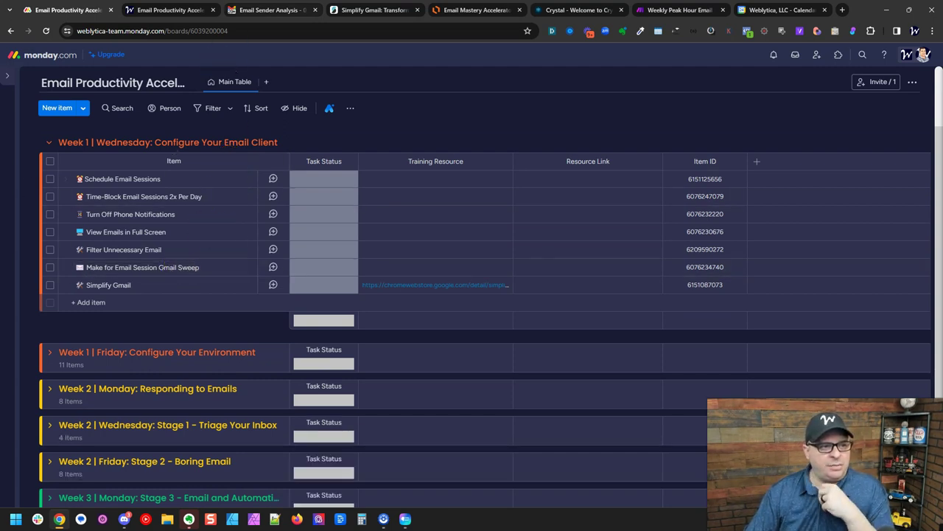
{"action": "left_click", "coordinate": [274, 8]}
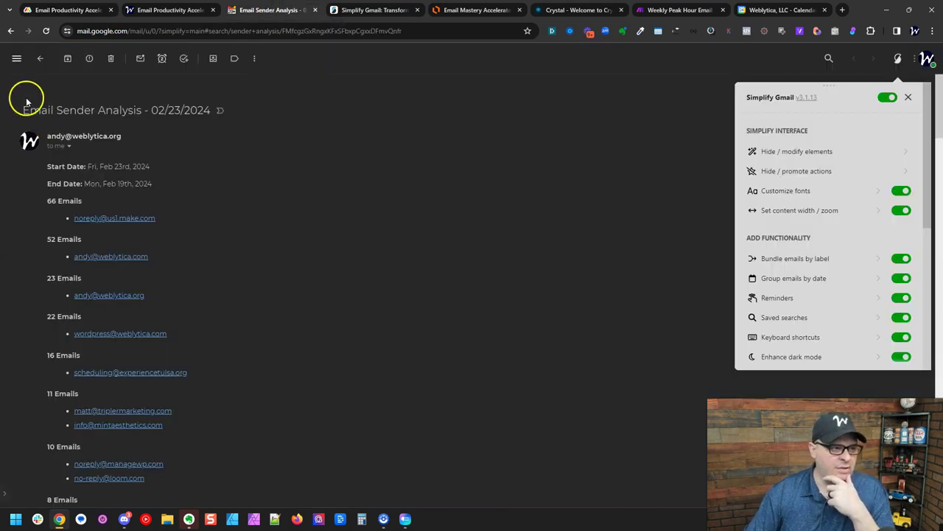
Leave the Email Sender Analysis message, open the Gmail inbox, and view its Social category.
{"action": "left_click", "coordinate": [41, 59]}
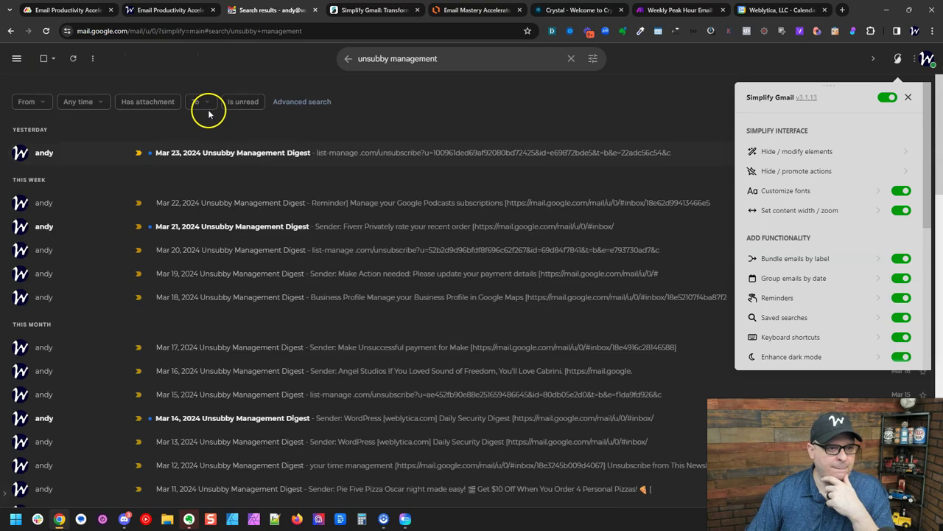
{"action": "mouse_move", "coordinate": [18, 59]}
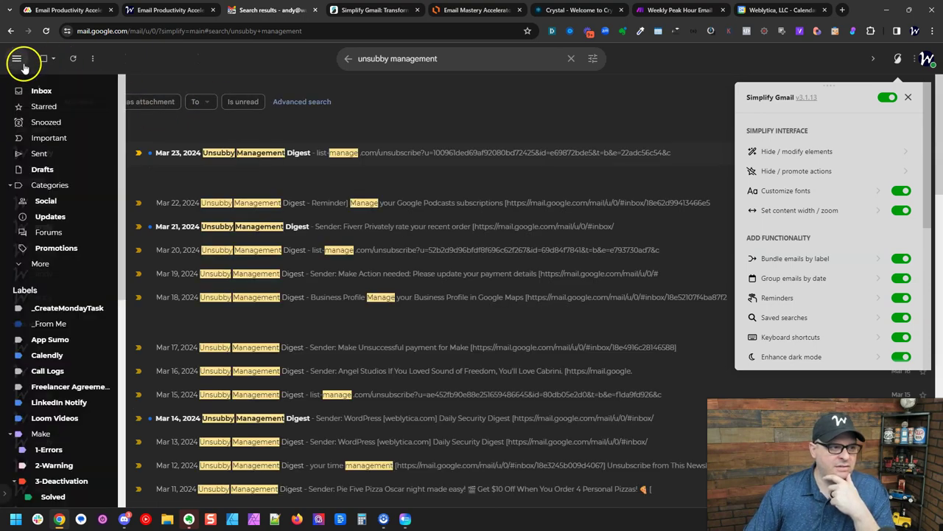
{"action": "left_click", "coordinate": [42, 90]}
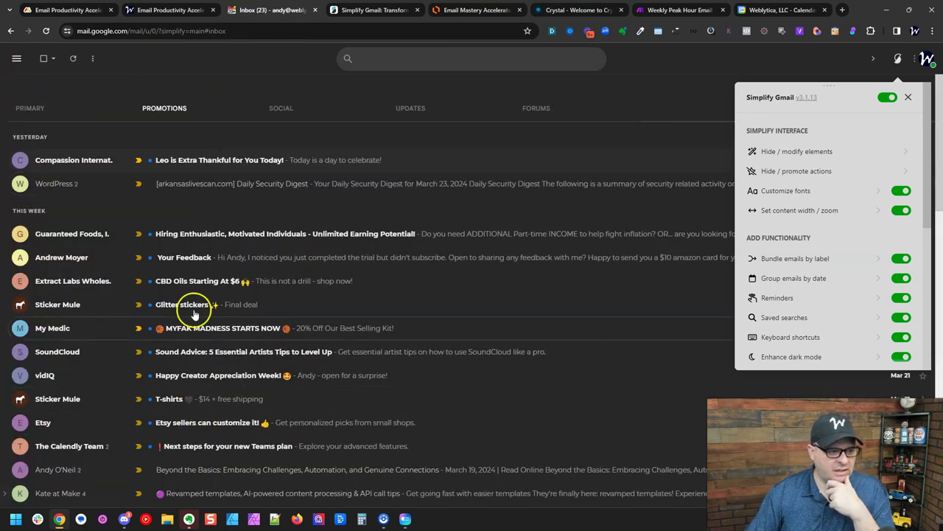
{"action": "left_click", "coordinate": [279, 110]}
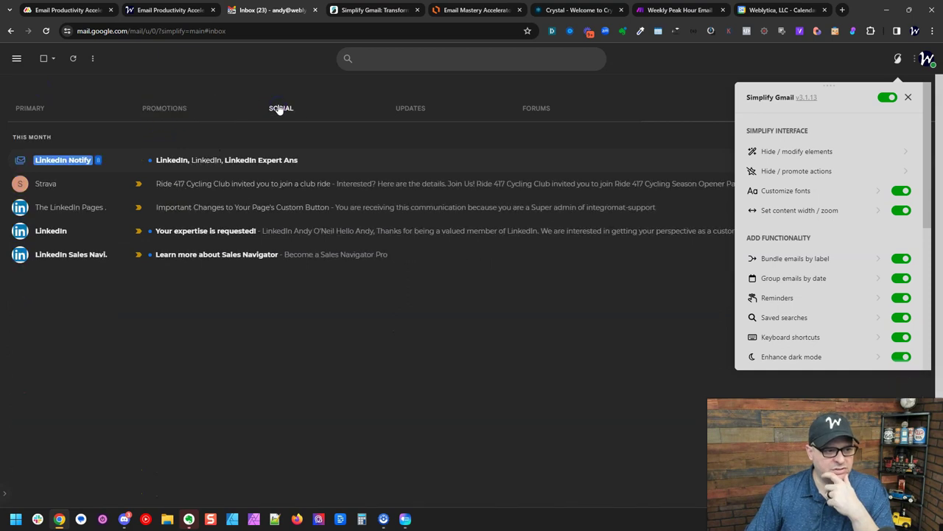
Browse the Updates and Forums categories of the Gmail inbox and return to Social.
{"action": "left_click", "coordinate": [396, 112]}
{"action": "left_click", "coordinate": [533, 110]}
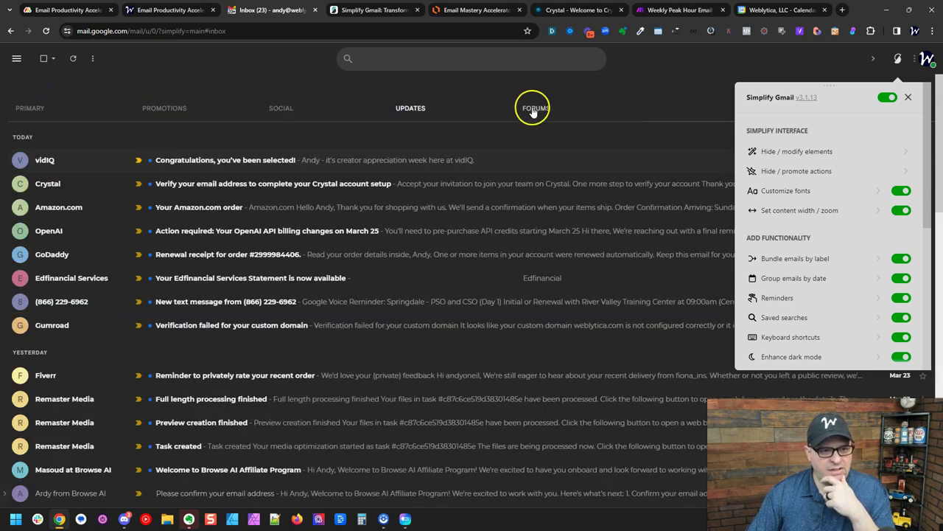
{"action": "left_click", "coordinate": [226, 106]}
{"action": "left_click", "coordinate": [274, 100]}
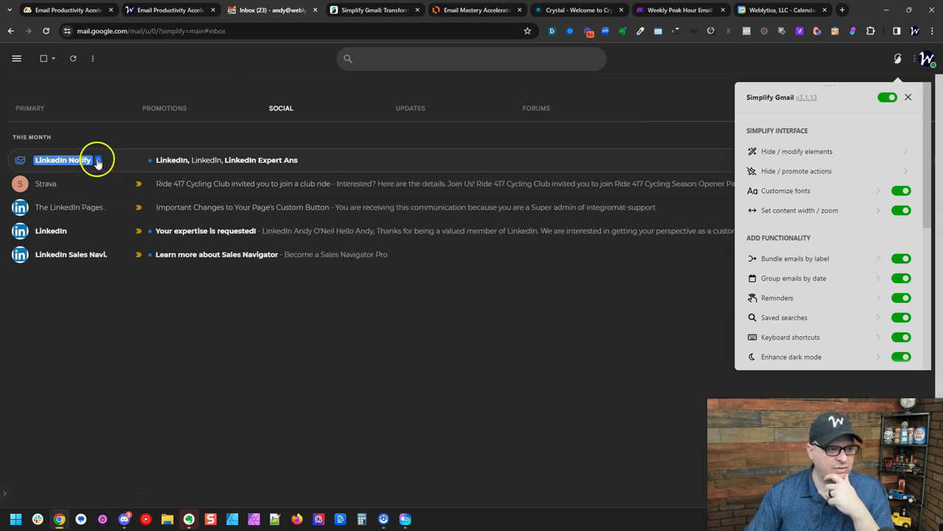
Expand the LinkedIn Notify bundle and, with the Simplify Gmail settings closed, archive the whole bundle.
{"action": "left_click_drag", "start_coordinate": [95, 159], "coordinate": [97, 164]}
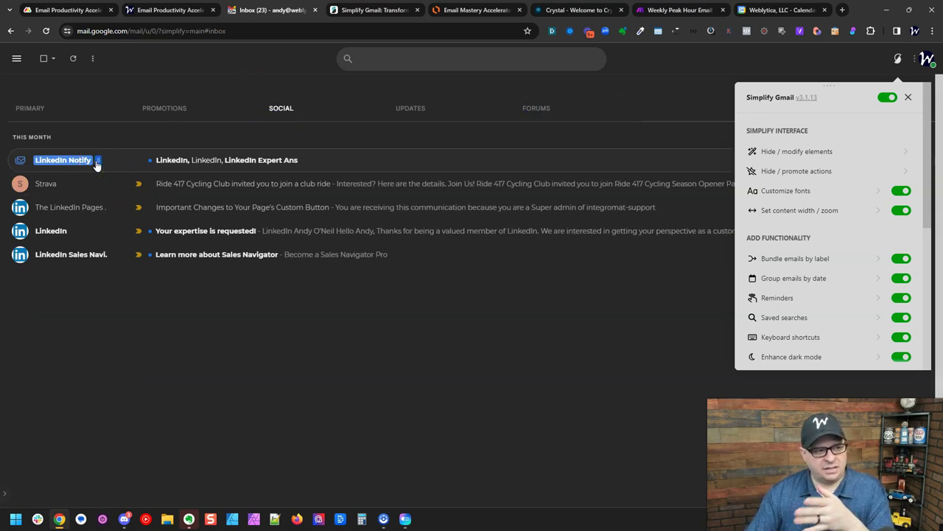
{"action": "left_click", "coordinate": [96, 164]}
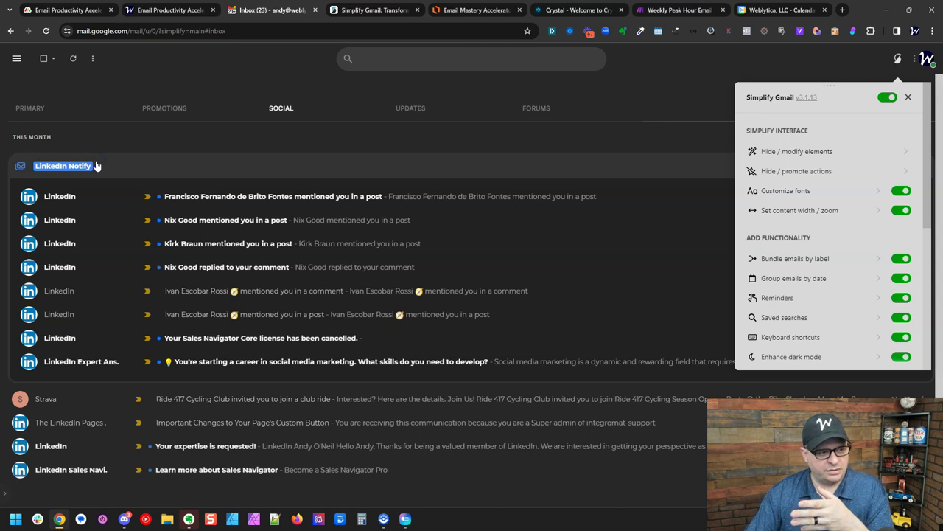
{"action": "left_click", "coordinate": [910, 98]}
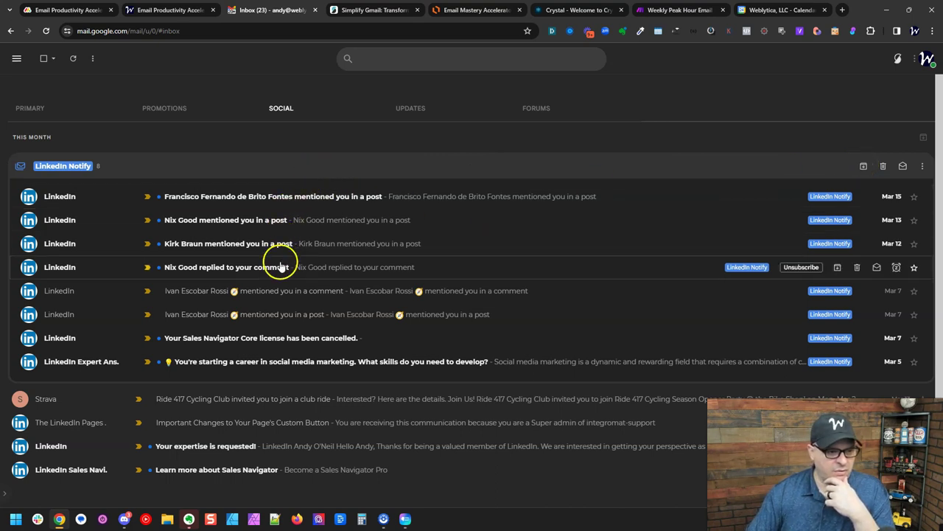
{"action": "left_click", "coordinate": [864, 166]}
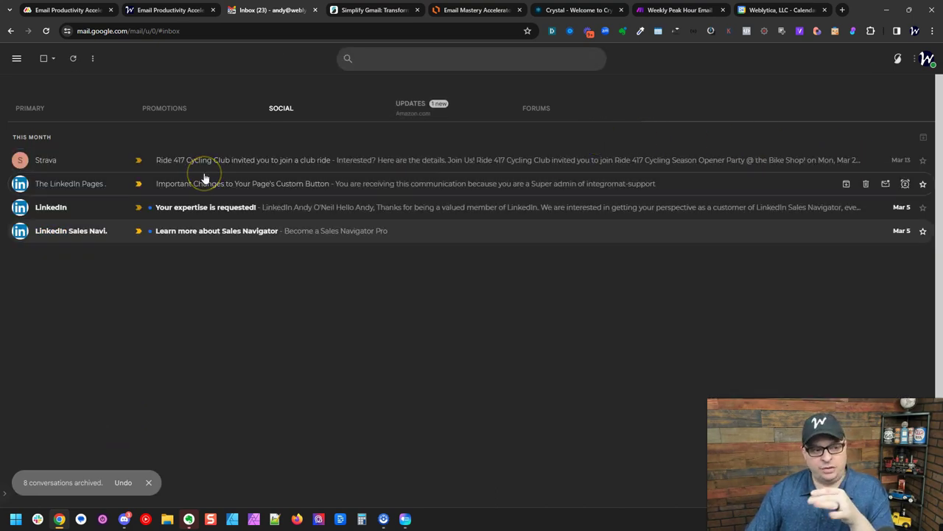
Check the Updates category, return to Social, and archive all the conversations left there.
{"action": "left_click", "coordinate": [415, 113]}
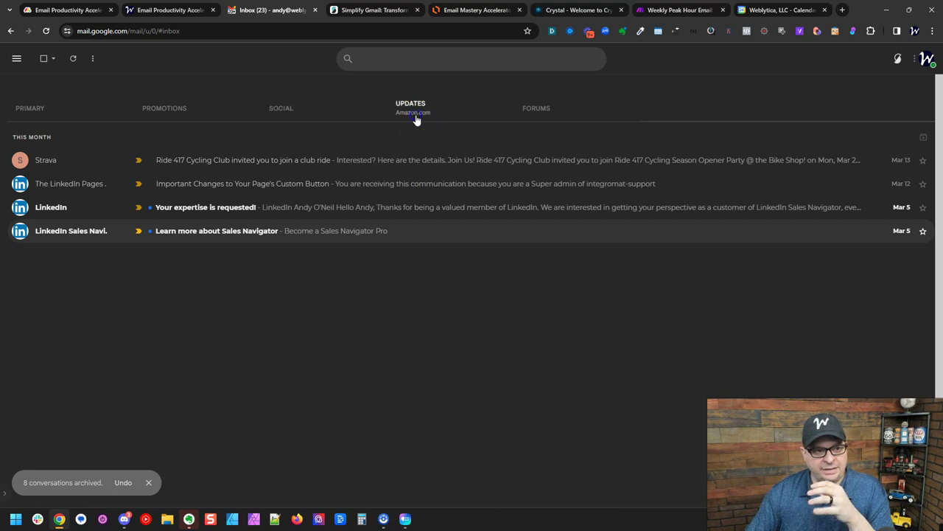
{"action": "left_click", "coordinate": [300, 113]}
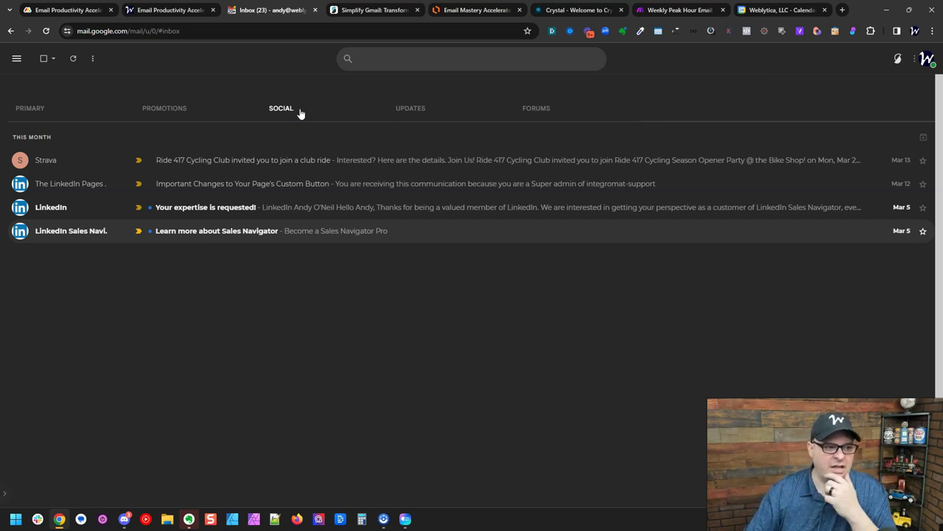
{"action": "left_click", "coordinate": [43, 58]}
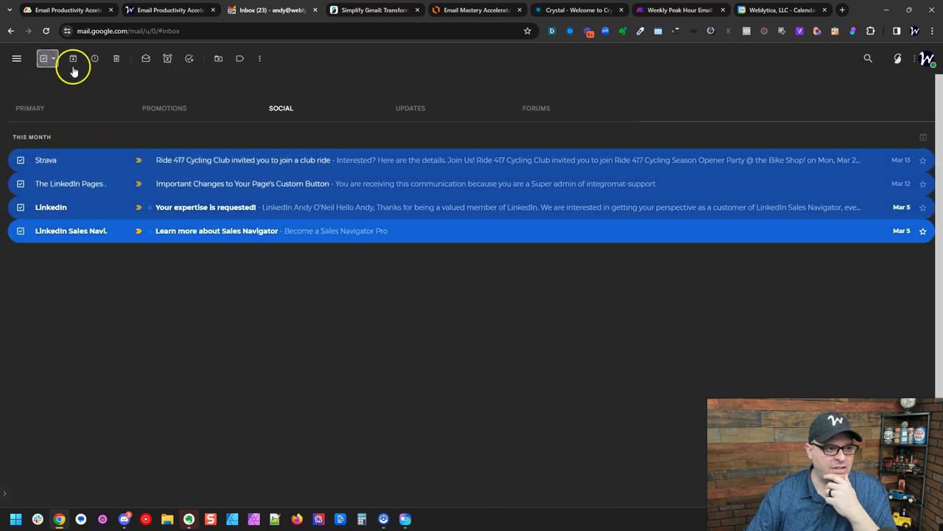
{"action": "left_click", "coordinate": [74, 58]}
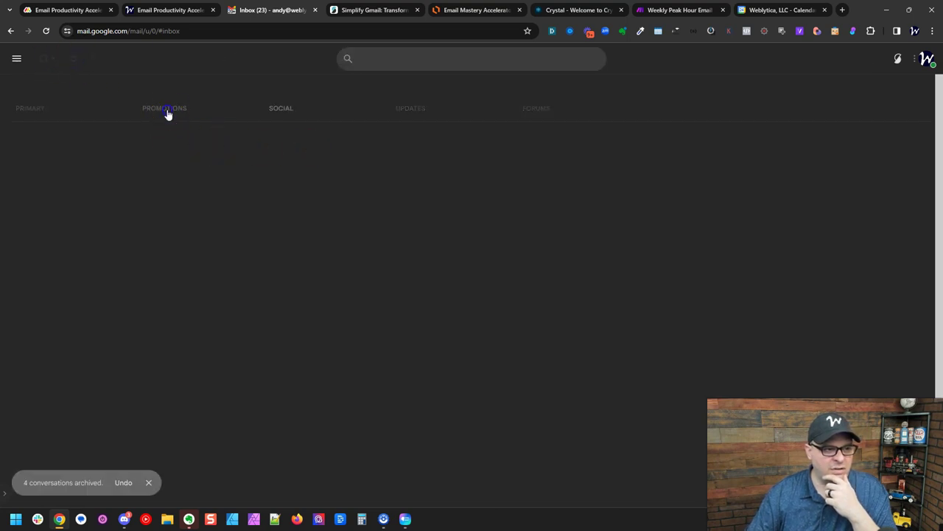
Archive every conversation on the current page of the Promotions category.
{"action": "left_click", "coordinate": [168, 114]}
{"action": "left_click", "coordinate": [44, 58]}
{"action": "left_click", "coordinate": [73, 59]}
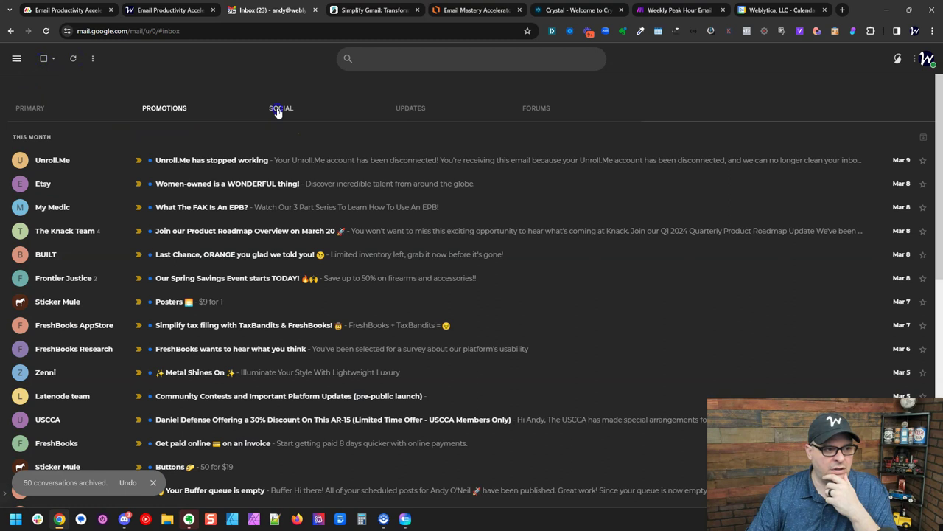
Select all conversations in the Updates category and archive them.
{"action": "left_click", "coordinate": [277, 111]}
{"action": "left_click", "coordinate": [420, 107]}
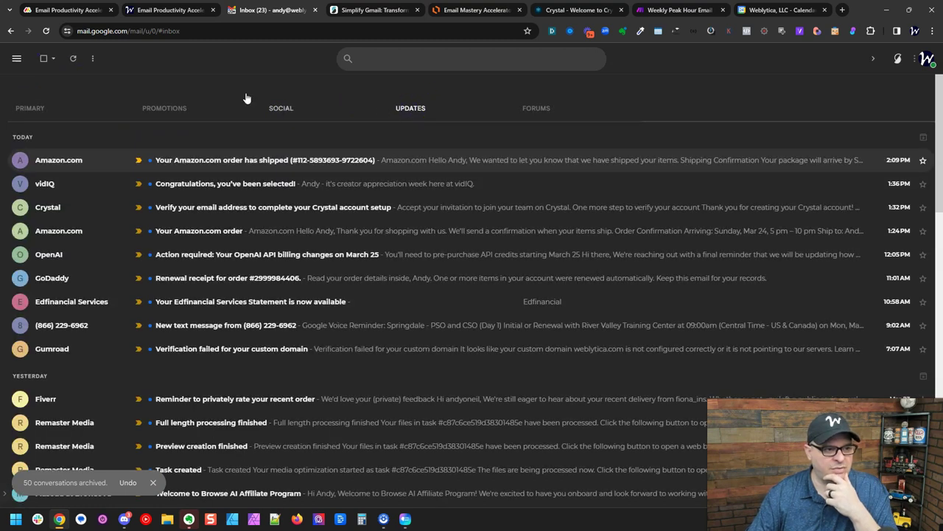
{"action": "left_click", "coordinate": [44, 58]}
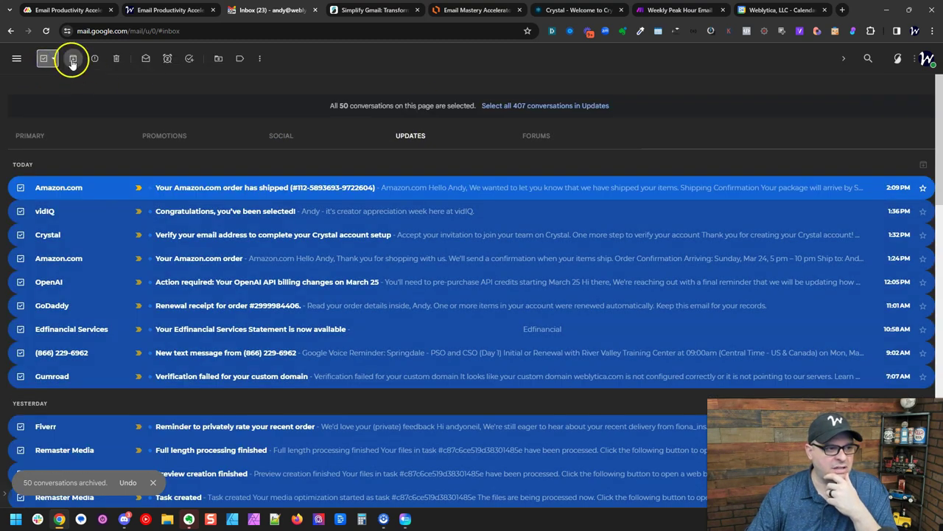
{"action": "left_click", "coordinate": [72, 60]}
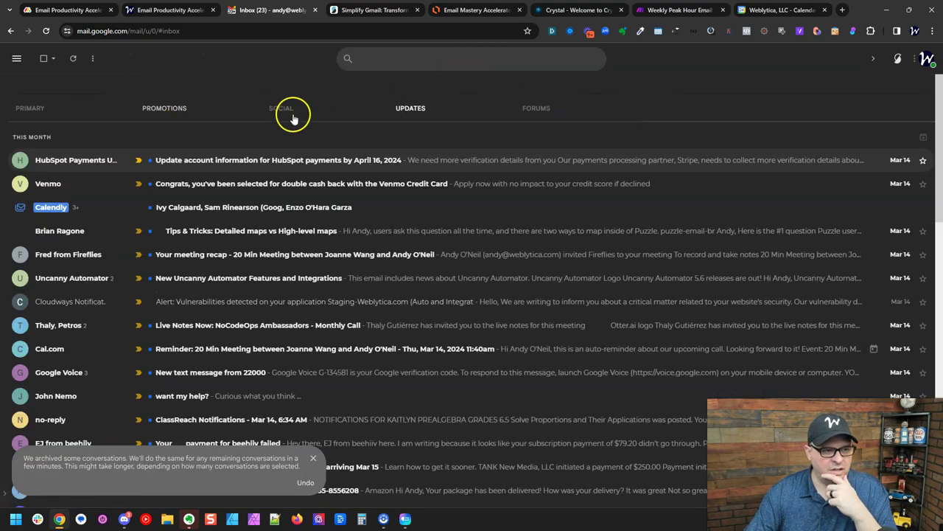
Look through the Forums, Updates and Social categories and finish on Promotions.
{"action": "left_click", "coordinate": [537, 107]}
{"action": "left_click", "coordinate": [411, 105]}
{"action": "left_click", "coordinate": [290, 105]}
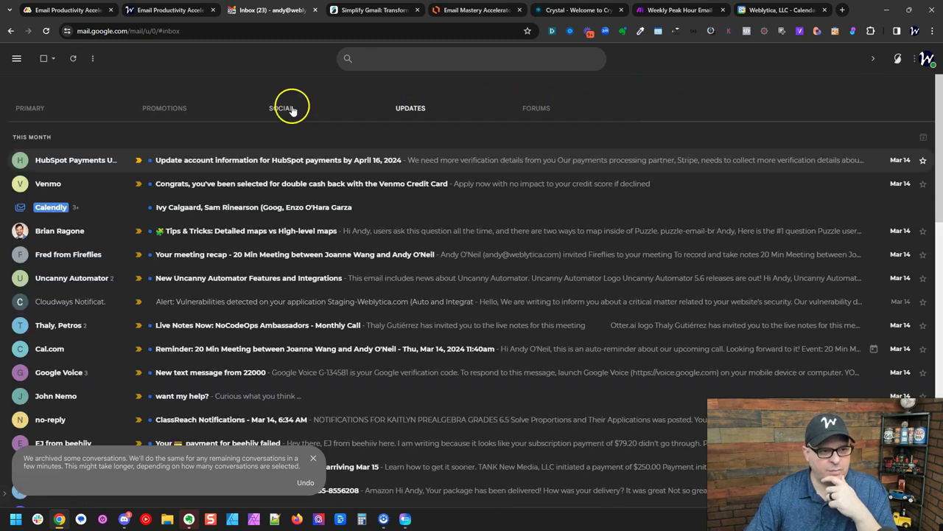
{"action": "left_click", "coordinate": [169, 109]}
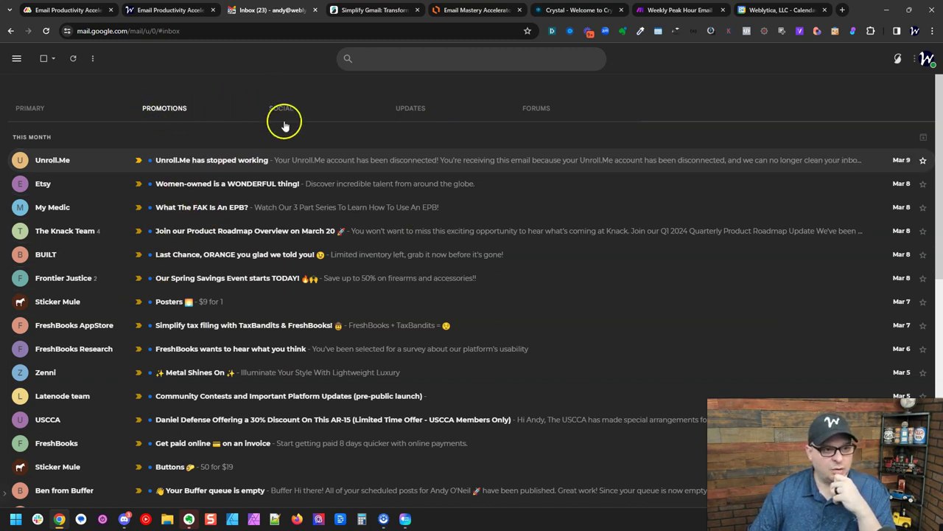
On the monday.com board, collapse the Week 1 Wednesday group and expand Week 1 Friday: Configure Your Environment.
{"action": "key", "text": "ctrl+1"}
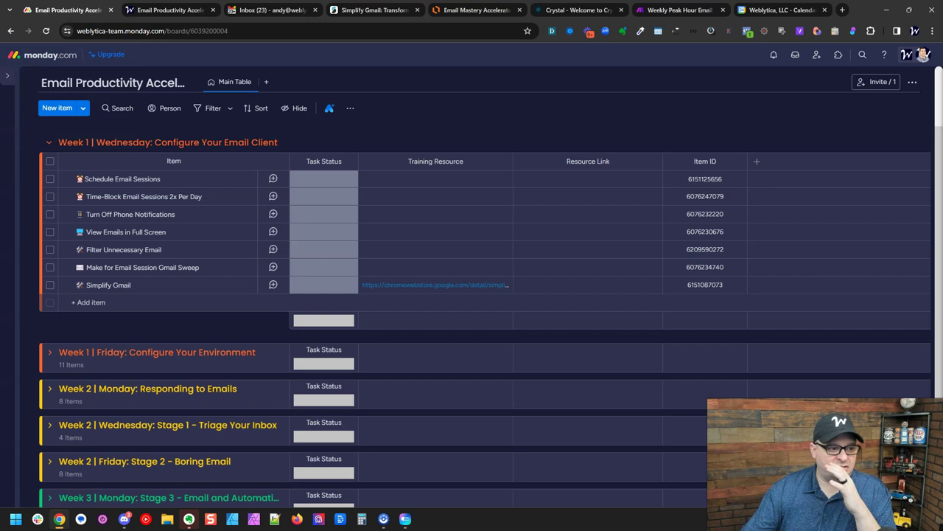
{"action": "left_click", "coordinate": [47, 145]}
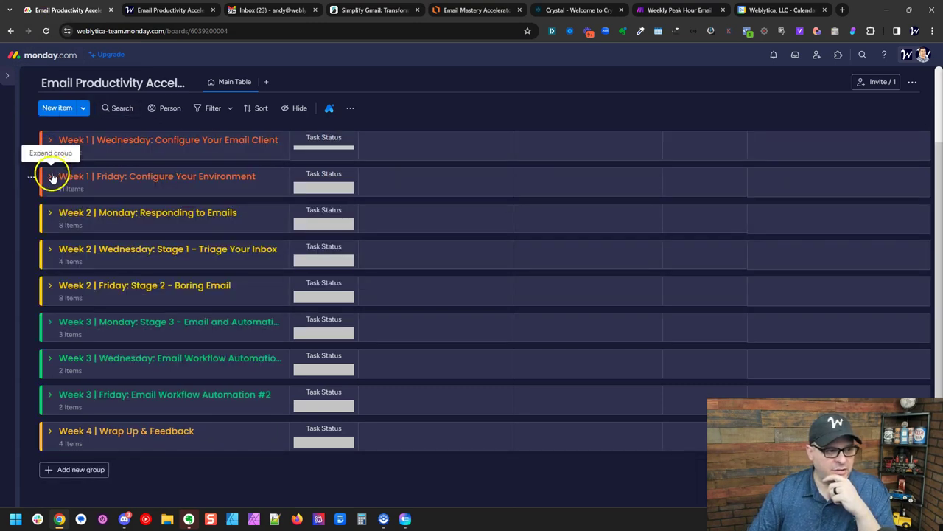
{"action": "left_click", "coordinate": [52, 177]}
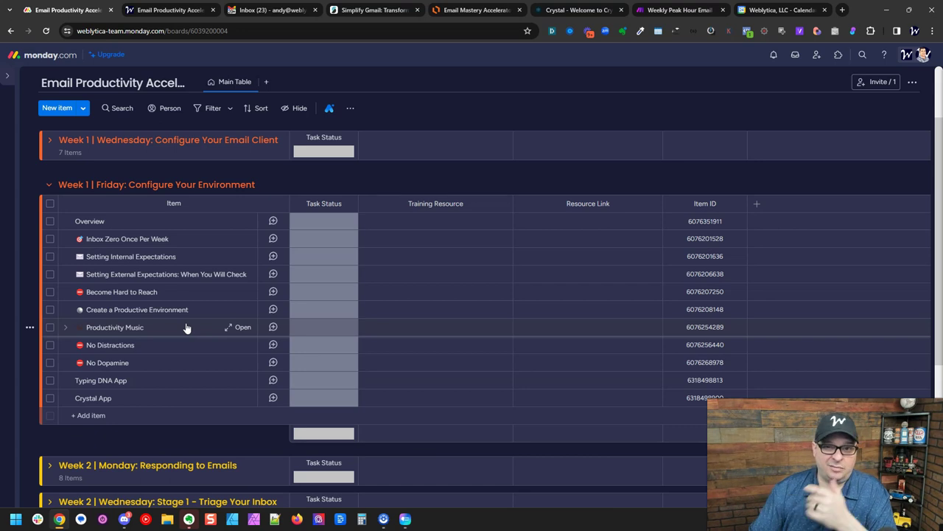
{"action": "left_click", "coordinate": [460, 204]}
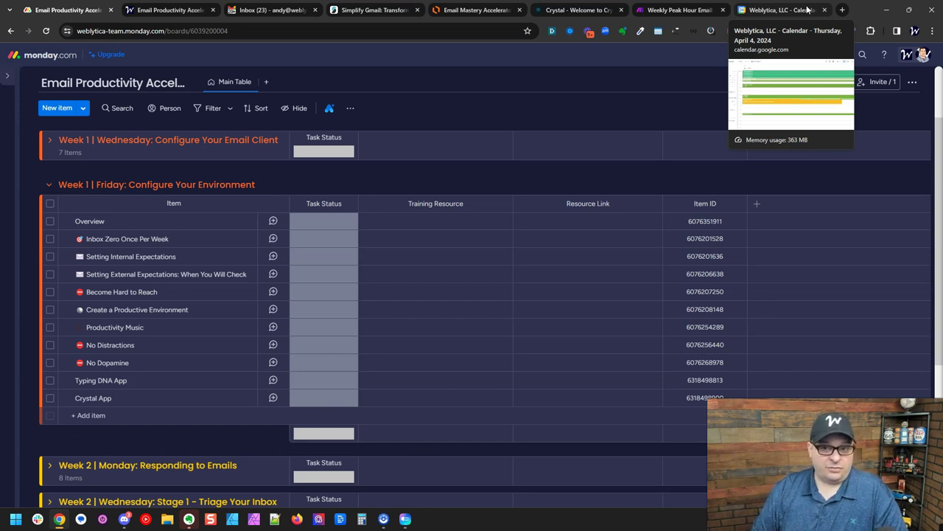
{"action": "left_click", "coordinate": [807, 10]}
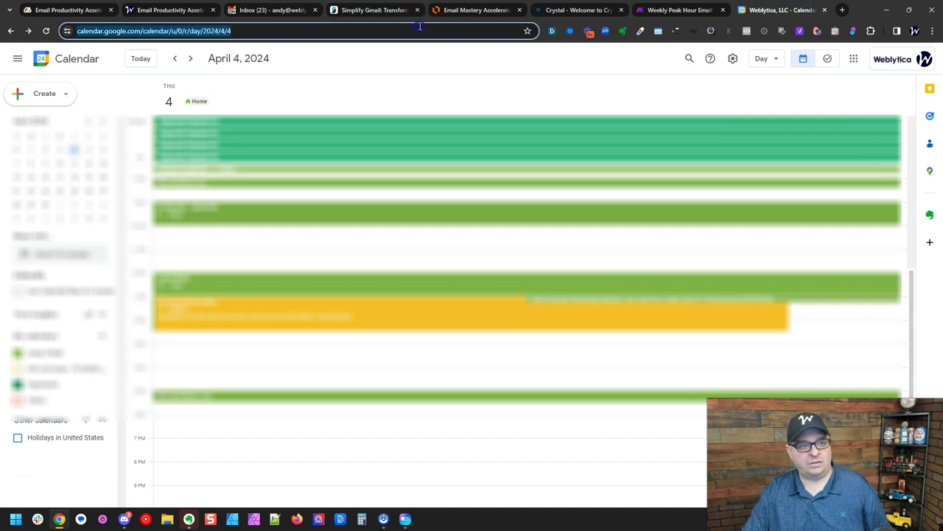
{"action": "key", "text": "ctrl+l"}
{"action": "type", "text": "youtube.com/@automate-your-business"}
{"action": "key", "text": "Return"}
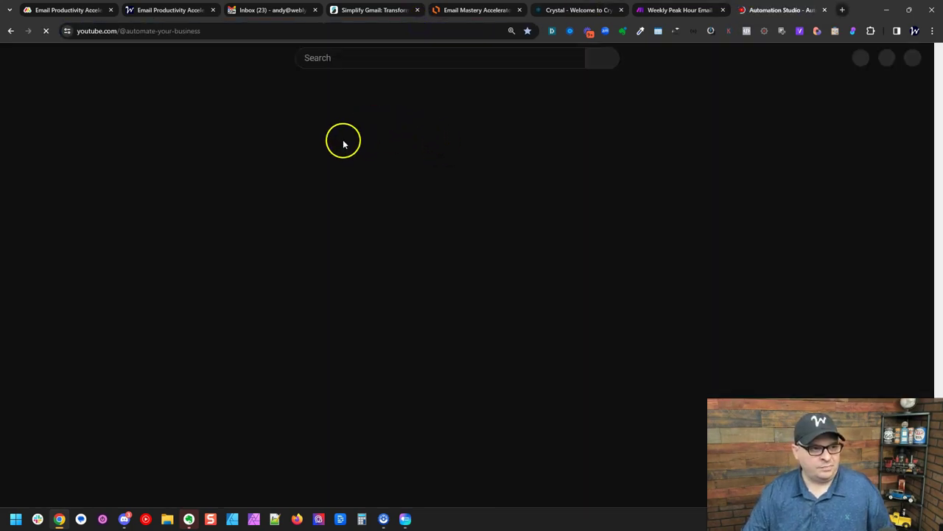
{"action": "left_click", "coordinate": [337, 57]}
{"action": "type", "text": "brain fm"}
{"action": "key", "text": "Return"}
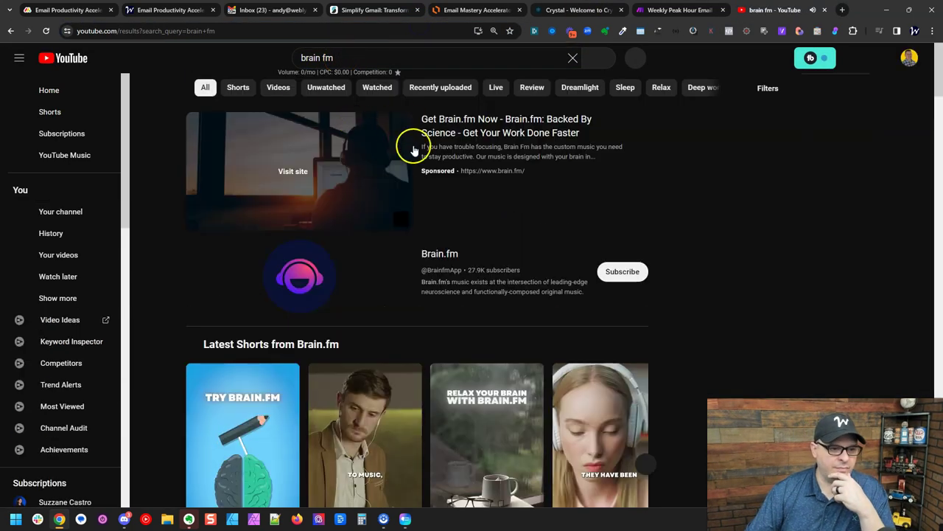
Open the Brain.fm channel and look through its For You and Free Brain.fm Sessions videos.
{"action": "left_click", "coordinate": [433, 253]}
{"action": "scroll", "coordinate": [310, 270], "scroll_direction": "down", "scroll_amount": 2}
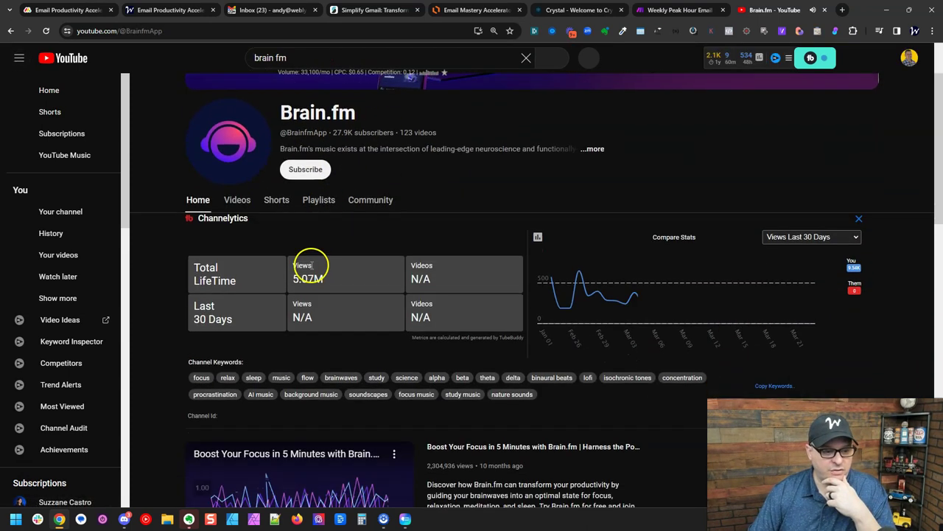
{"action": "scroll", "coordinate": [160, 337], "scroll_direction": "down", "scroll_amount": 5}
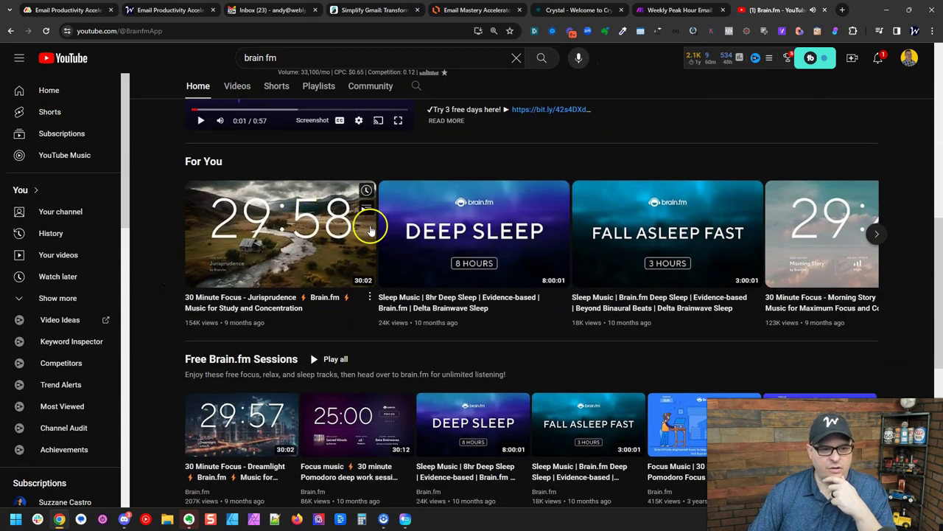
{"action": "mouse_move", "coordinate": [523, 248]}
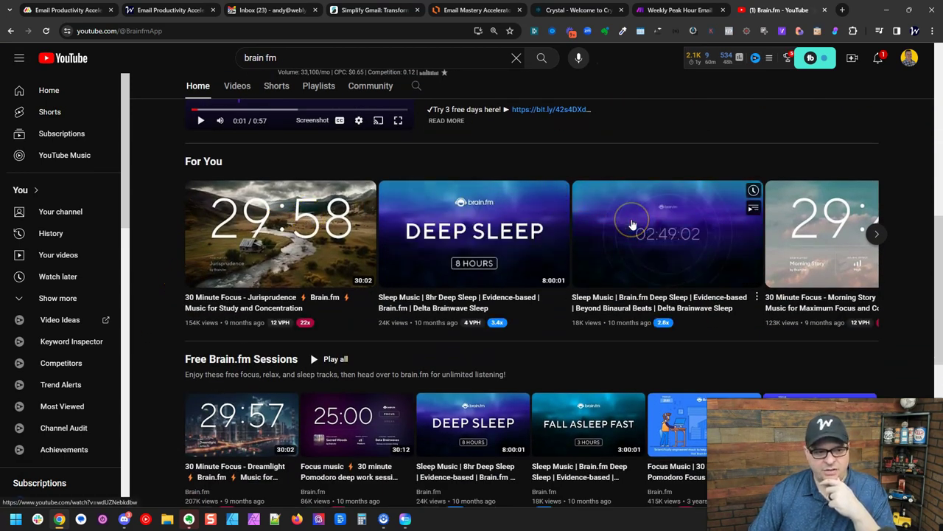
{"action": "scroll", "coordinate": [631, 215], "scroll_direction": "down", "scroll_amount": 2}
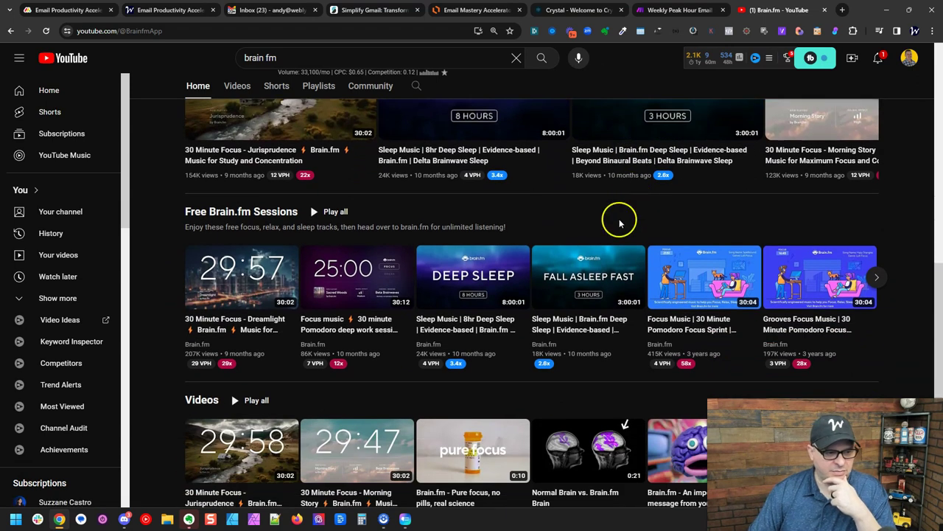
{"action": "mouse_move", "coordinate": [249, 259]}
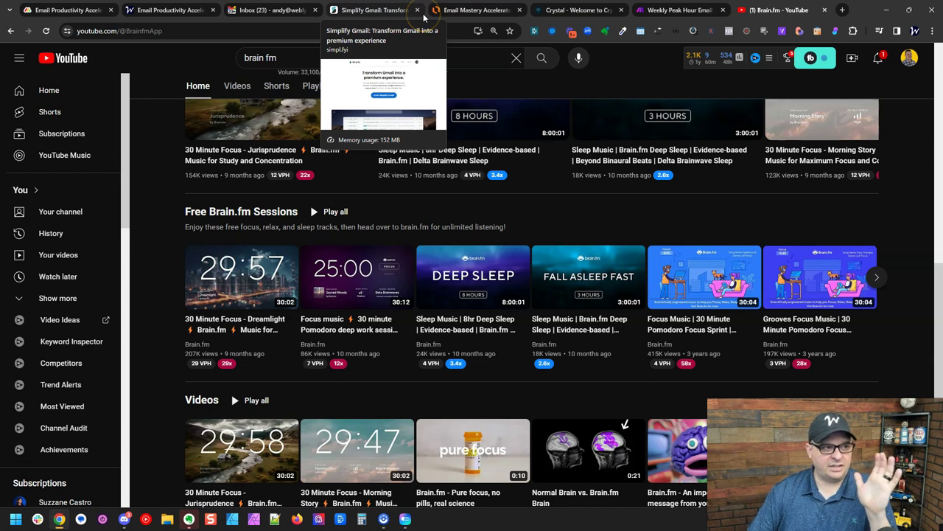
Return to the Week 1 Friday tasks on the monday.com board and bring up TypingDNA Focus, placing its window lower over the board.
{"action": "left_click", "coordinate": [169, 9]}
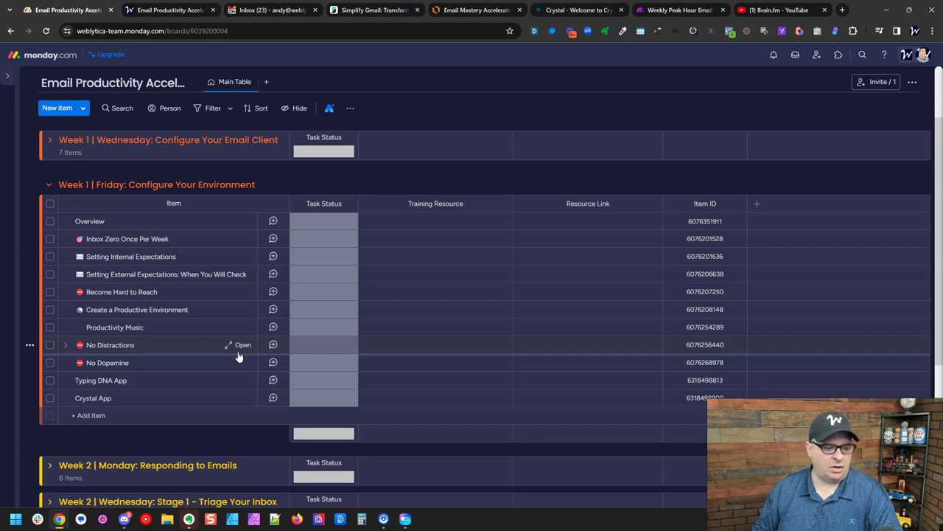
{"action": "left_click", "coordinate": [405, 519]}
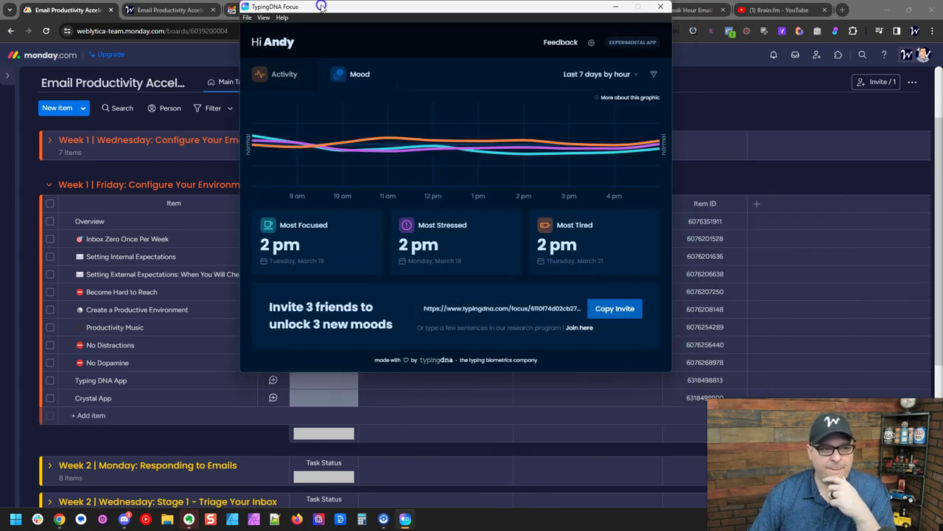
{"action": "left_click_drag", "start_coordinate": [316, 9], "coordinate": [310, 59]}
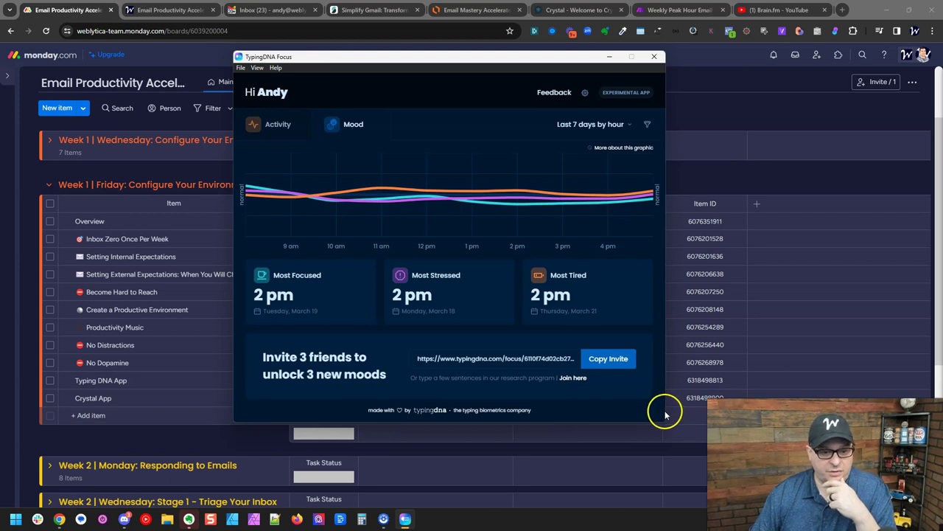
Review the mood and activity charts in TypingDNA Focus and move its window away from the monday.com board.
{"action": "mouse_move", "coordinate": [470, 172]}
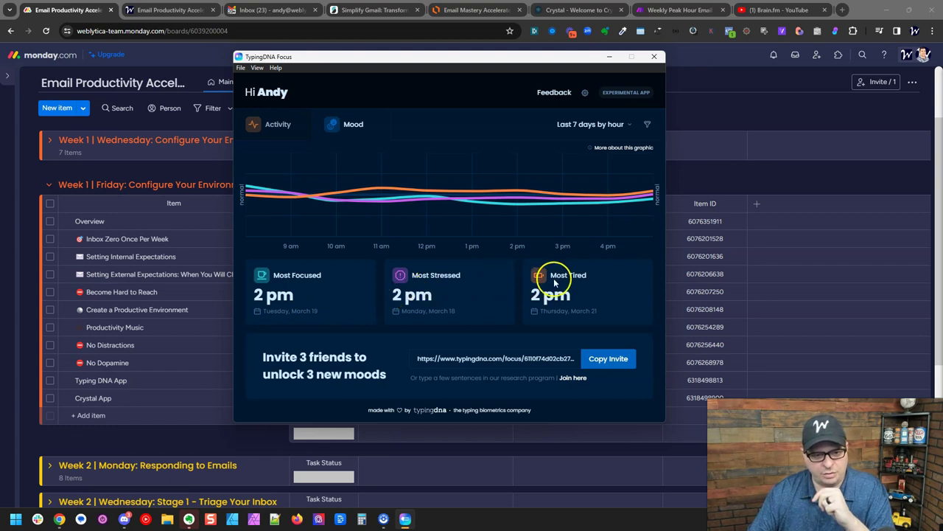
{"action": "left_click", "coordinate": [279, 126]}
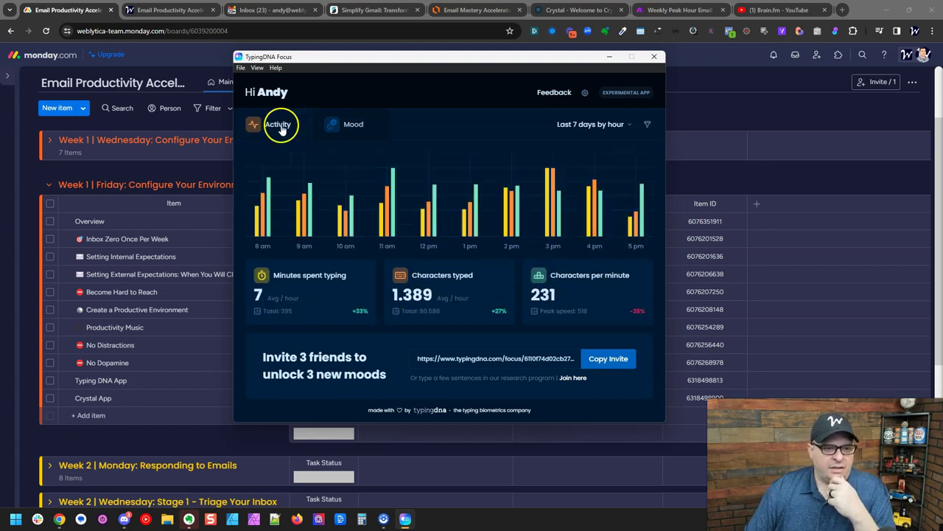
{"action": "left_click", "coordinate": [332, 122]}
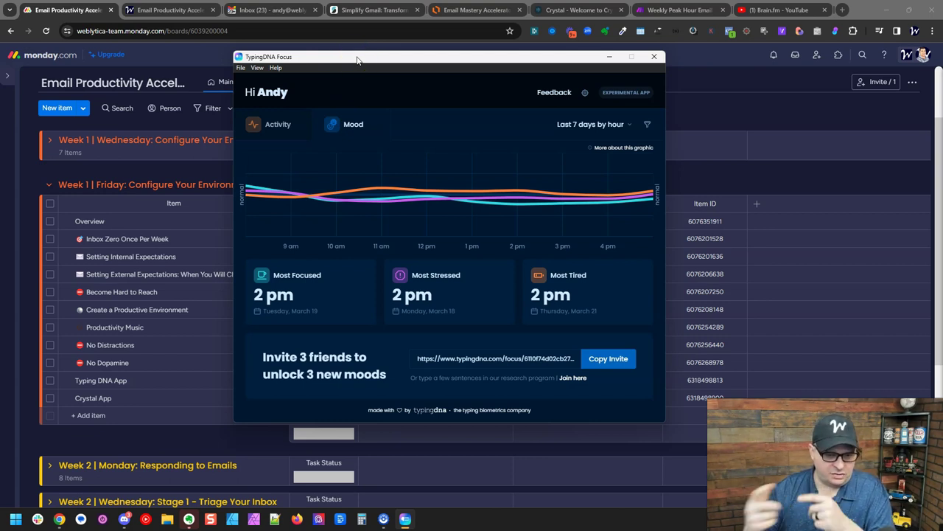
{"action": "left_click_drag", "start_coordinate": [358, 59], "coordinate": [942, 122]}
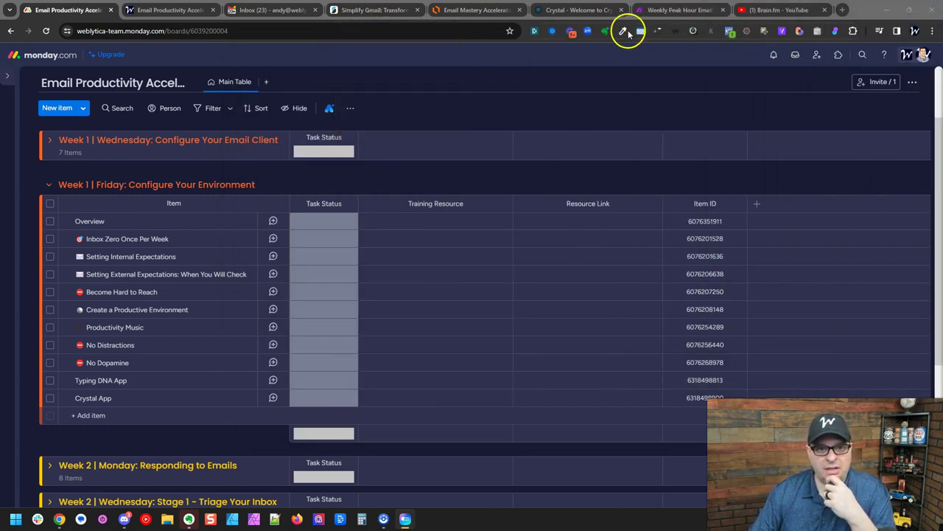
Switch to the Crystal welcome form, set the country of residence to United States, and continue to the getting-started page.
{"action": "left_click", "coordinate": [579, 9]}
{"action": "left_click", "coordinate": [471, 138]}
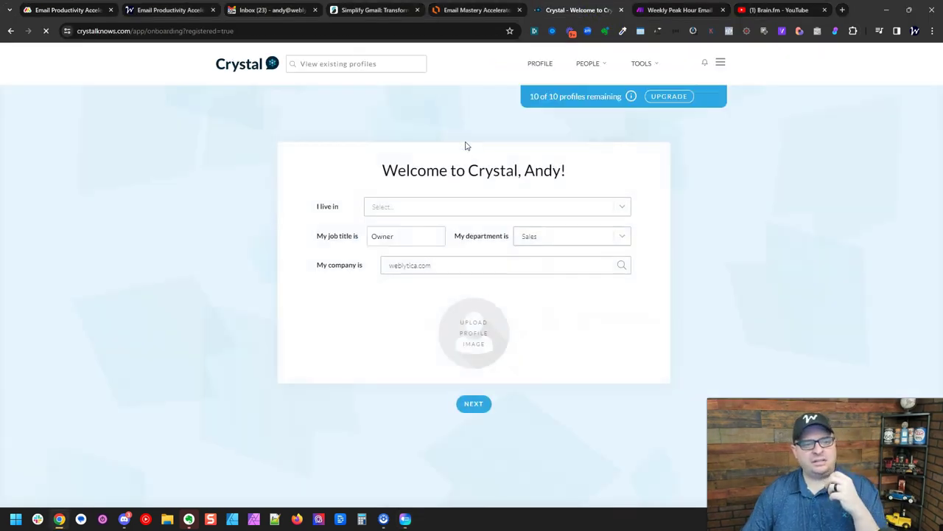
{"action": "left_click", "coordinate": [801, 212]}
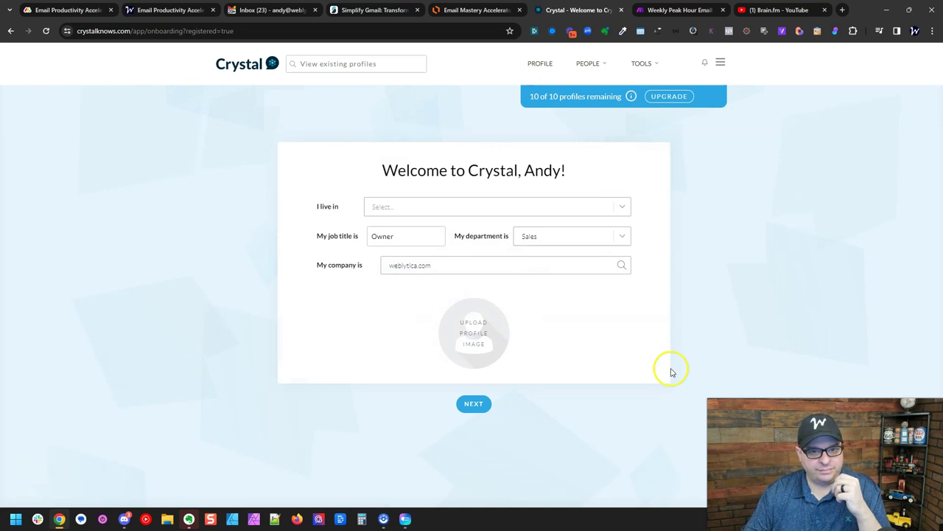
{"action": "left_click", "coordinate": [428, 244]}
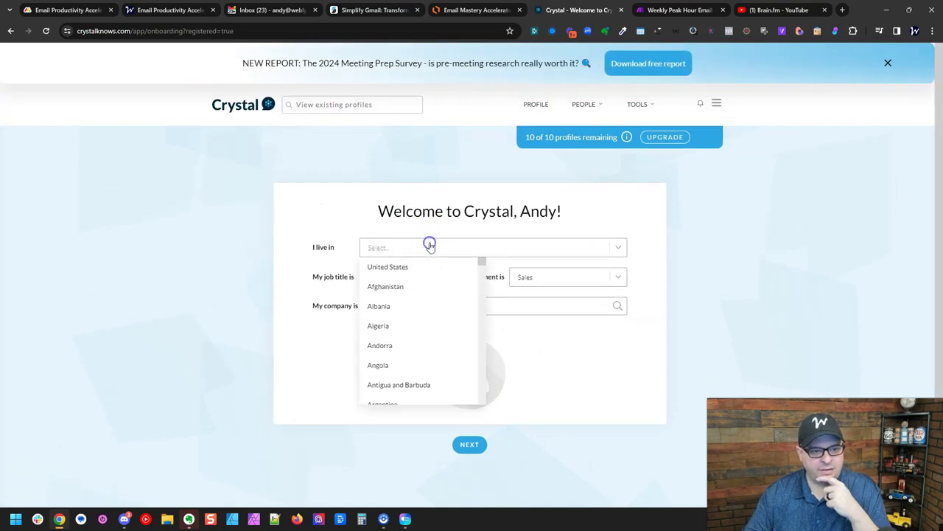
{"action": "left_click", "coordinate": [424, 263]}
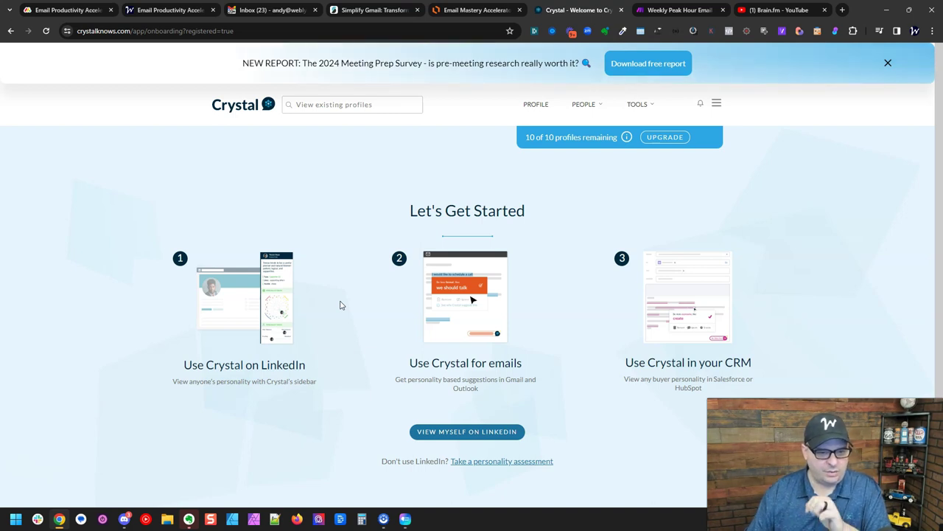
Open Crystal's Chrome Web Store page and add the Crystal extension to Chrome.
{"action": "left_click", "coordinate": [476, 433]}
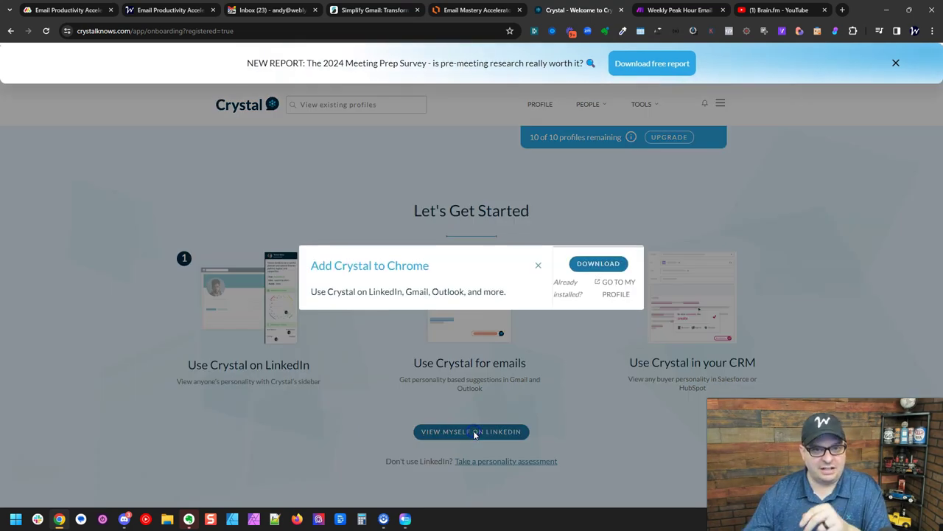
{"action": "left_click", "coordinate": [586, 302]}
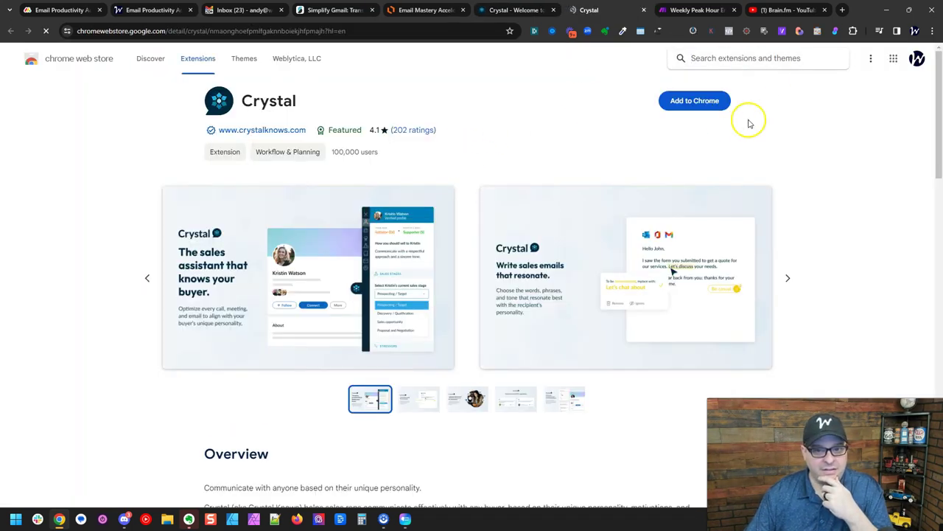
{"action": "left_click", "coordinate": [694, 101]}
{"action": "left_click", "coordinate": [553, 130]}
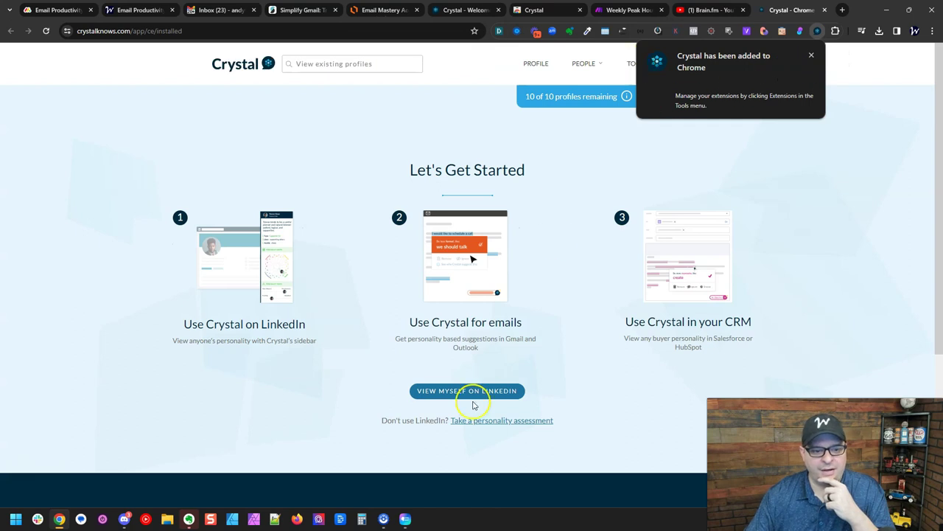
View your own LinkedIn profile with Crystal's personality sidebar open and review its communication tips and DISC map.
{"action": "left_click", "coordinate": [472, 391]}
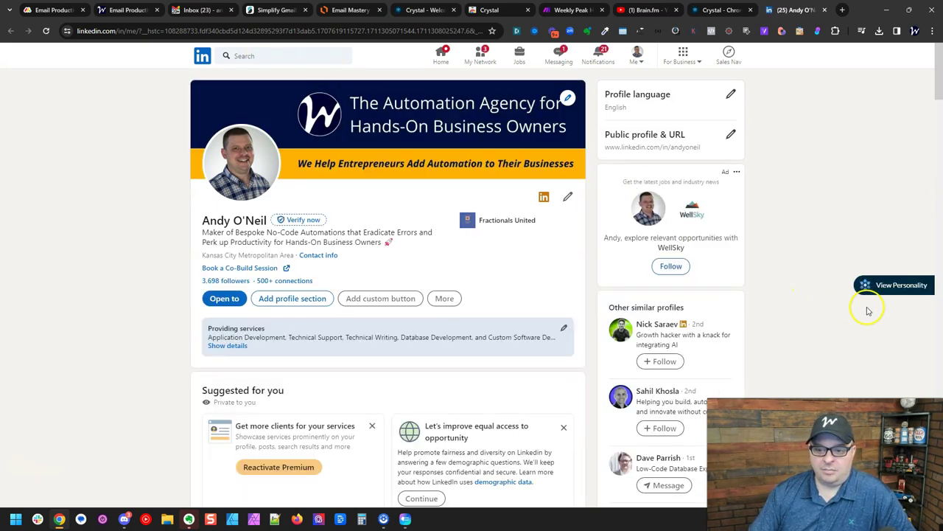
{"action": "left_click", "coordinate": [897, 290]}
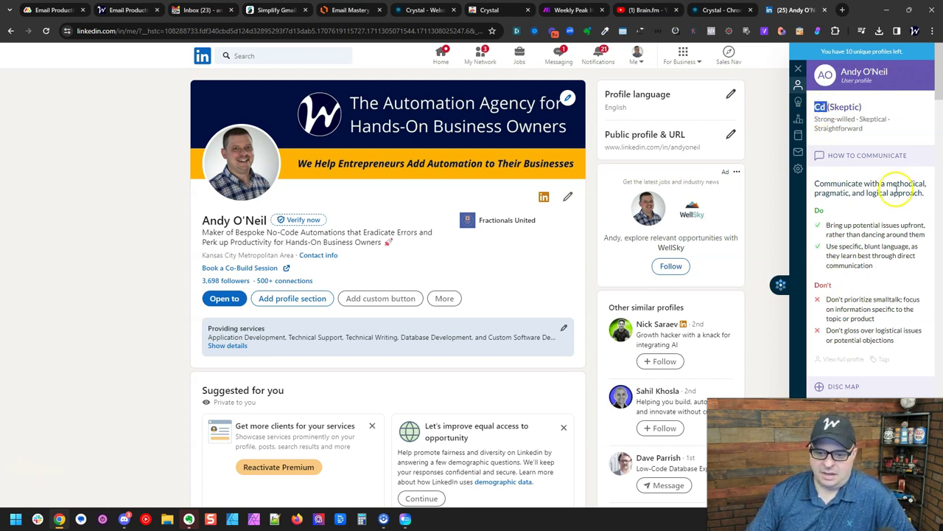
{"action": "scroll", "coordinate": [884, 294], "scroll_direction": "down", "scroll_amount": 3}
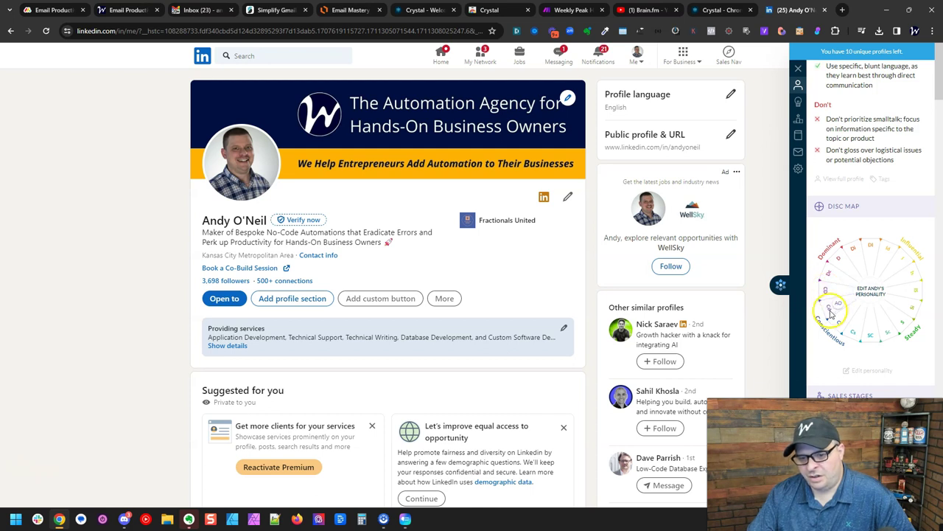
{"action": "scroll", "coordinate": [830, 203], "scroll_direction": "down", "scroll_amount": 3}
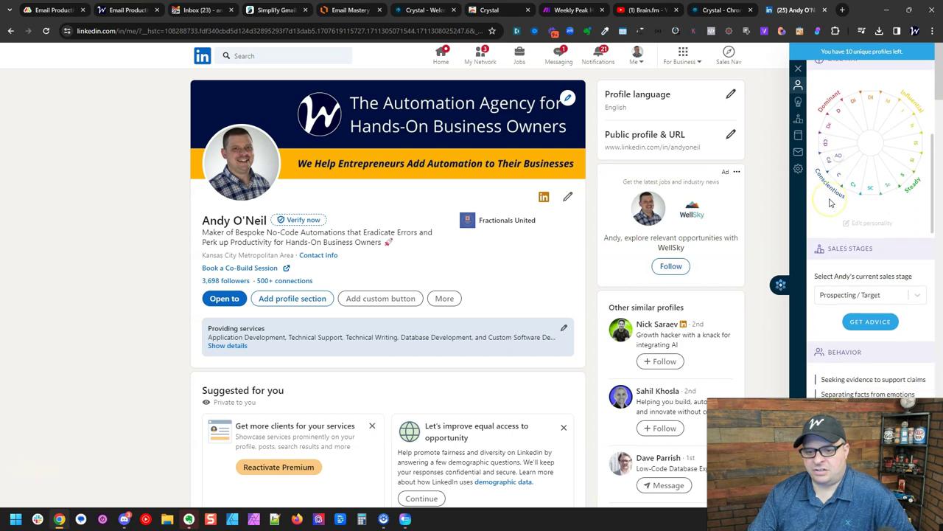
{"action": "scroll", "coordinate": [831, 203], "scroll_direction": "down", "scroll_amount": 1}
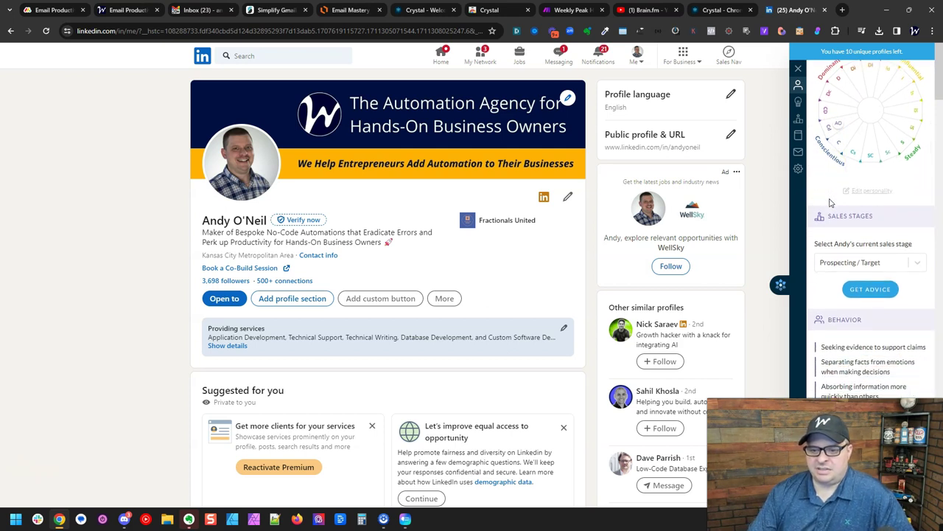
Read the sidebar's behavior, writing style, energizers, drainers, team roles and comparisons sections, and return to the communication tips.
{"action": "scroll", "coordinate": [844, 234], "scroll_direction": "down", "scroll_amount": 3}
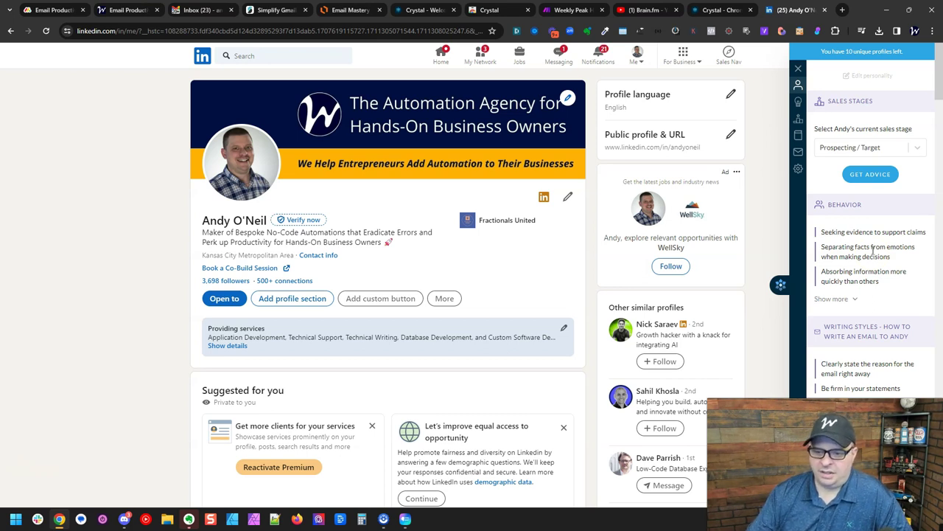
{"action": "scroll", "coordinate": [879, 255], "scroll_direction": "down", "scroll_amount": 2}
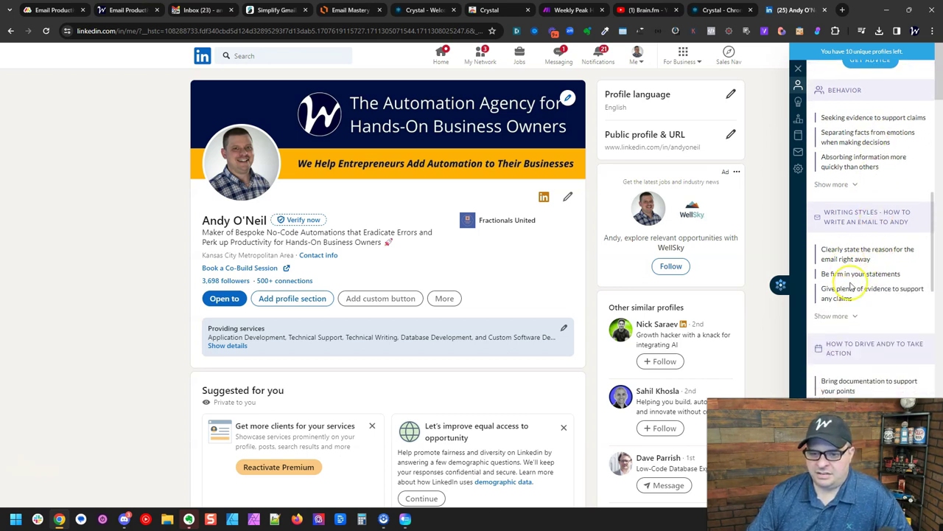
{"action": "scroll", "coordinate": [858, 309], "scroll_direction": "down", "scroll_amount": 2}
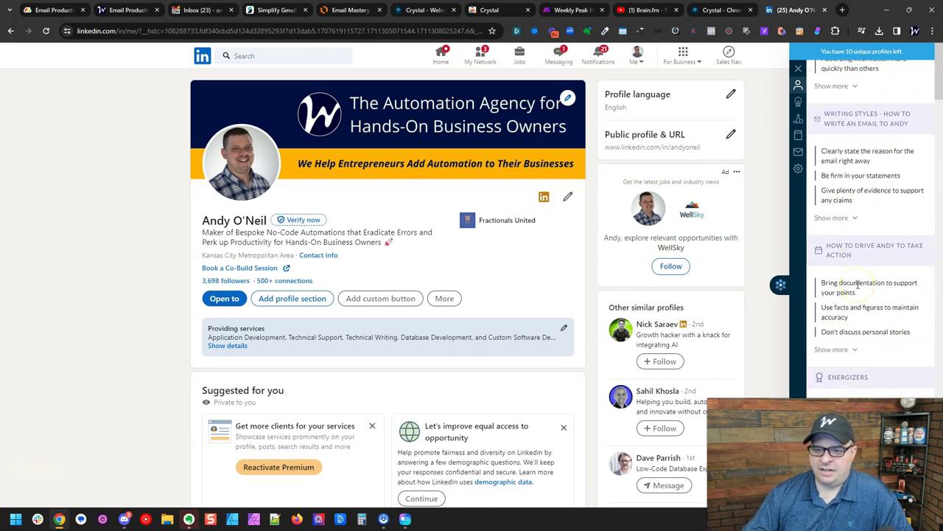
{"action": "scroll", "coordinate": [876, 273], "scroll_direction": "down", "scroll_amount": 4}
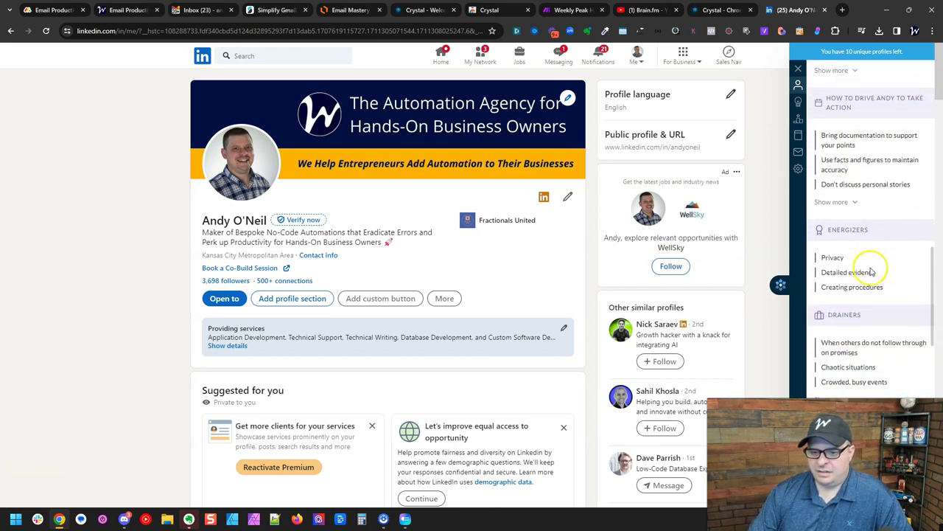
{"action": "scroll", "coordinate": [869, 271], "scroll_direction": "down", "scroll_amount": 2}
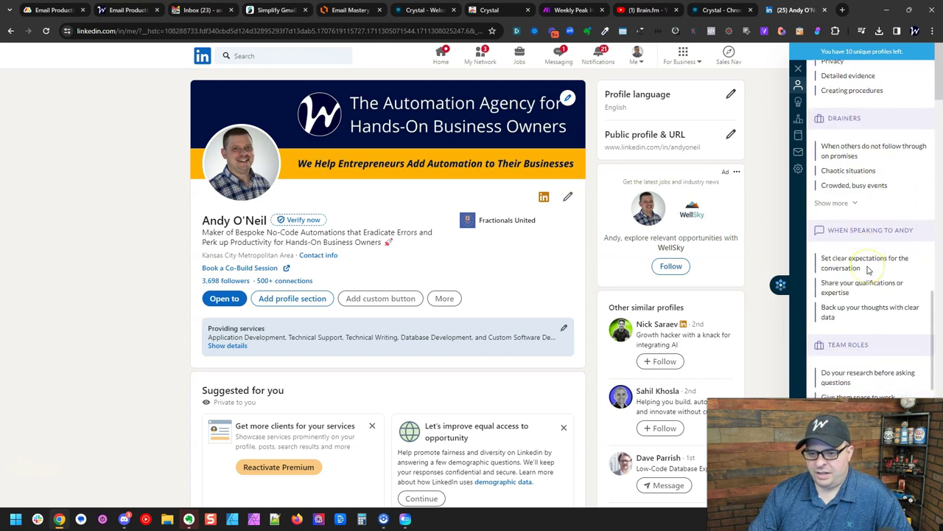
{"action": "left_click", "coordinate": [865, 259]}
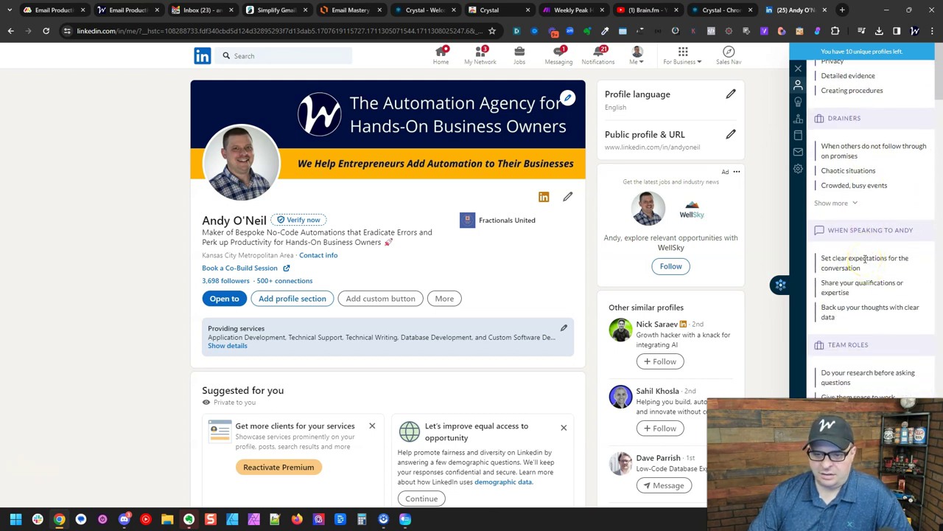
{"action": "scroll", "coordinate": [864, 258], "scroll_direction": "down", "scroll_amount": 3}
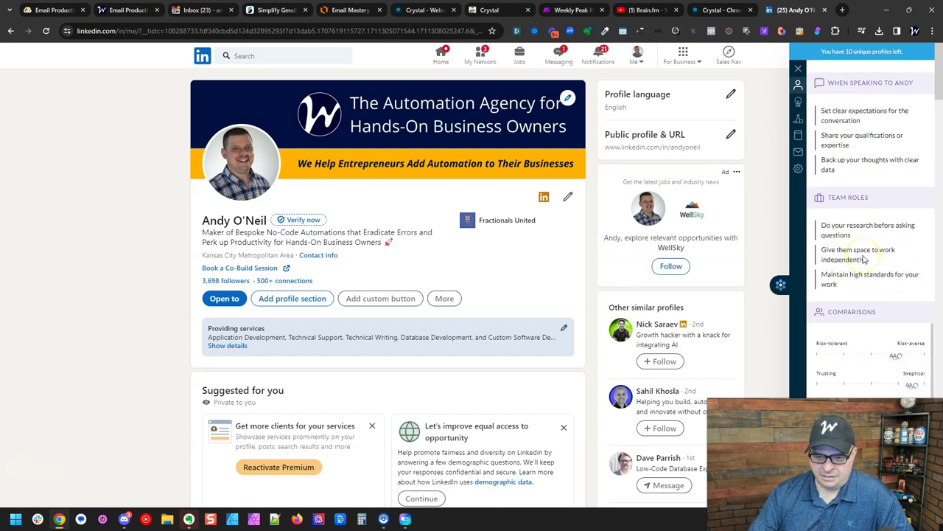
{"action": "scroll", "coordinate": [865, 259], "scroll_direction": "down", "scroll_amount": 2}
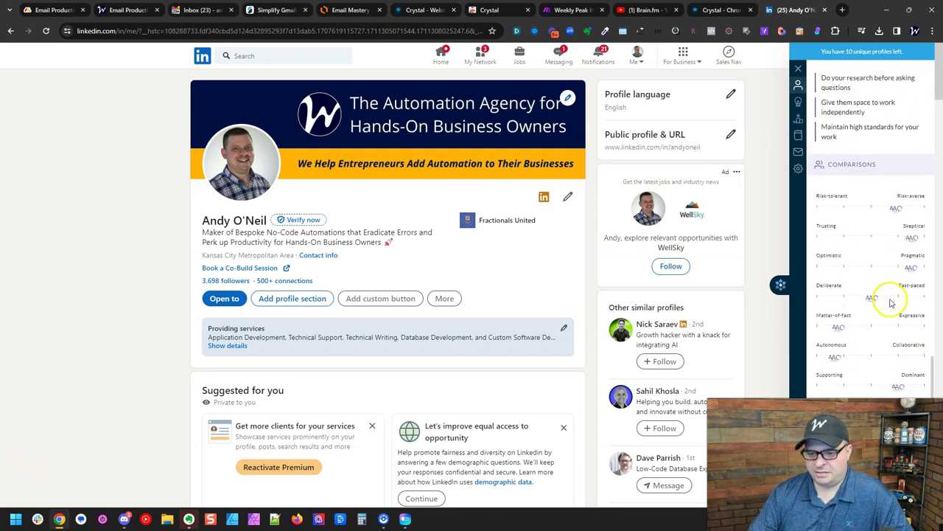
{"action": "scroll", "coordinate": [890, 303], "scroll_direction": "up", "scroll_amount": 4}
{"action": "scroll", "coordinate": [891, 302], "scroll_direction": "up", "scroll_amount": 10}
{"action": "scroll", "coordinate": [890, 302], "scroll_direction": "down", "scroll_amount": 3}
{"action": "scroll", "coordinate": [891, 302], "scroll_direction": "up", "scroll_amount": 1}
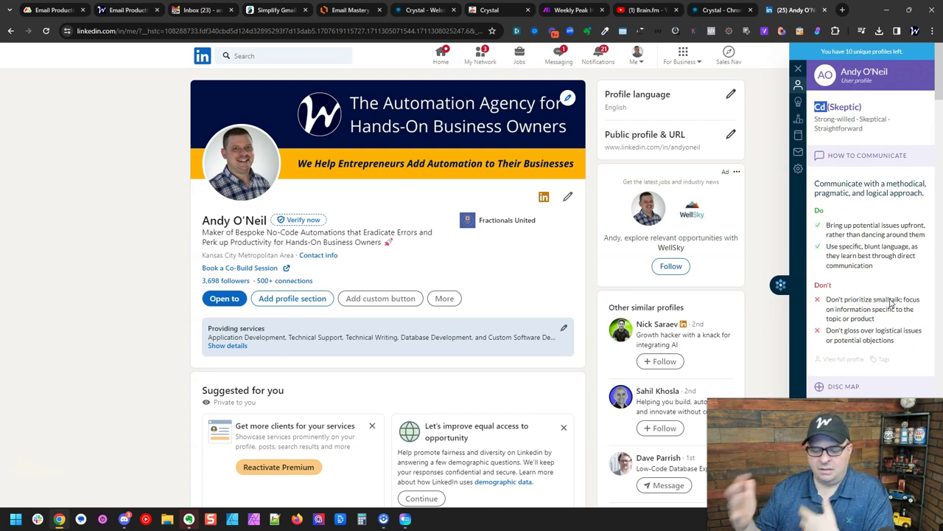
Open the first profile under Other similar profiles and review its predicted Crystal personality, DISC map, behavior and writing style advice.
{"action": "left_click", "coordinate": [653, 324]}
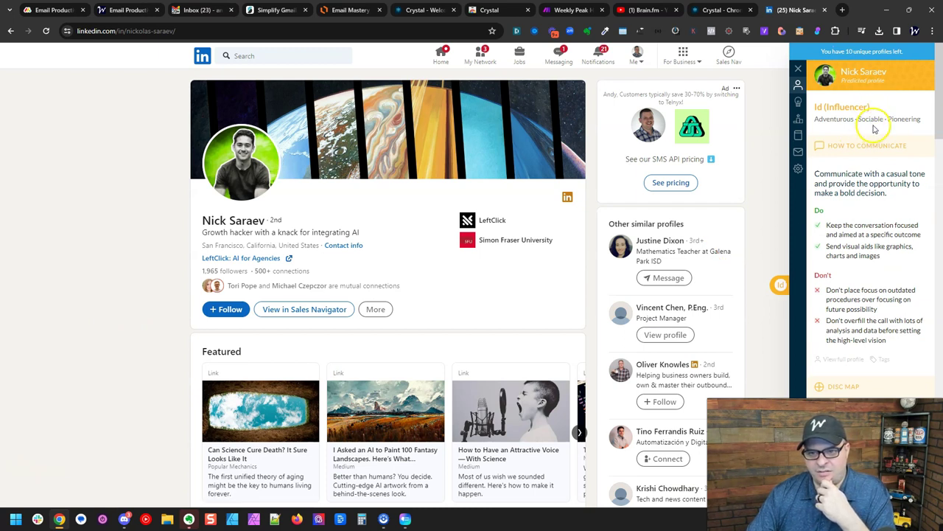
{"action": "scroll", "coordinate": [861, 147], "scroll_direction": "down", "scroll_amount": 2}
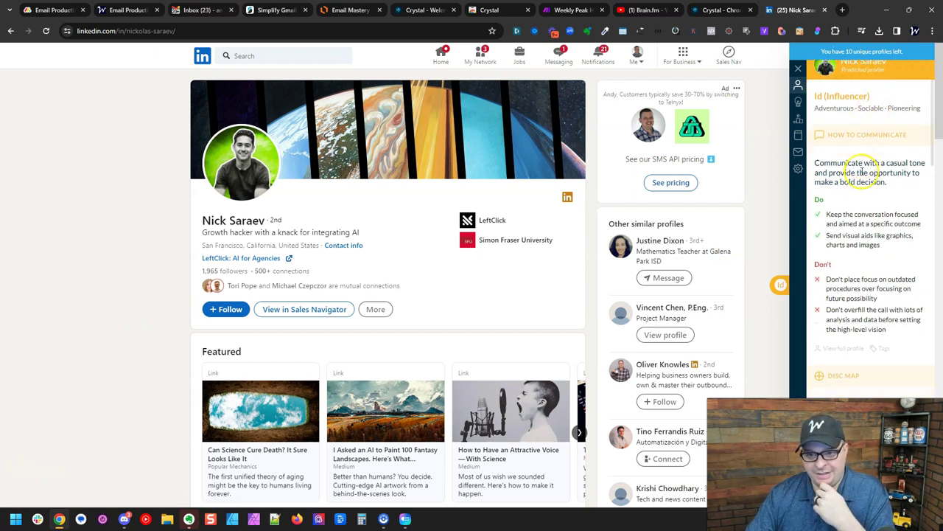
{"action": "scroll", "coordinate": [855, 178], "scroll_direction": "down", "scroll_amount": 2}
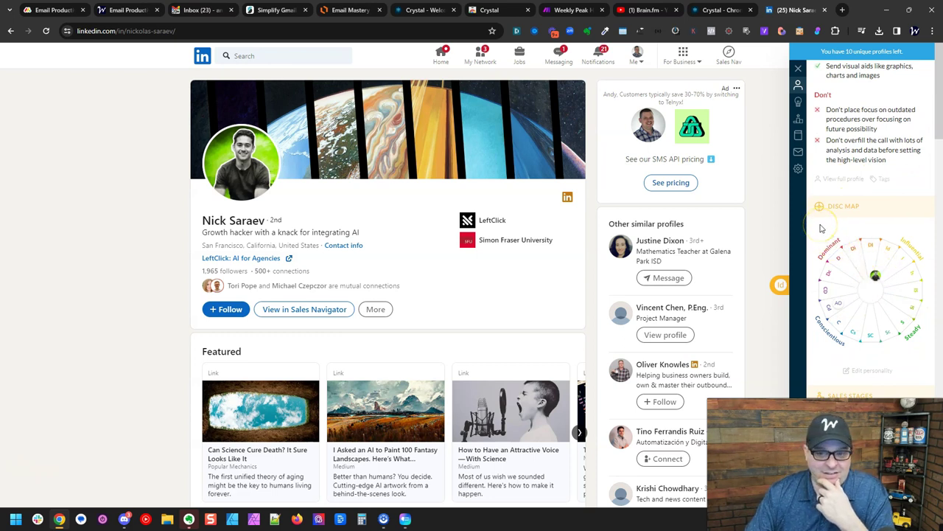
{"action": "scroll", "coordinate": [822, 227], "scroll_direction": "down", "scroll_amount": 5}
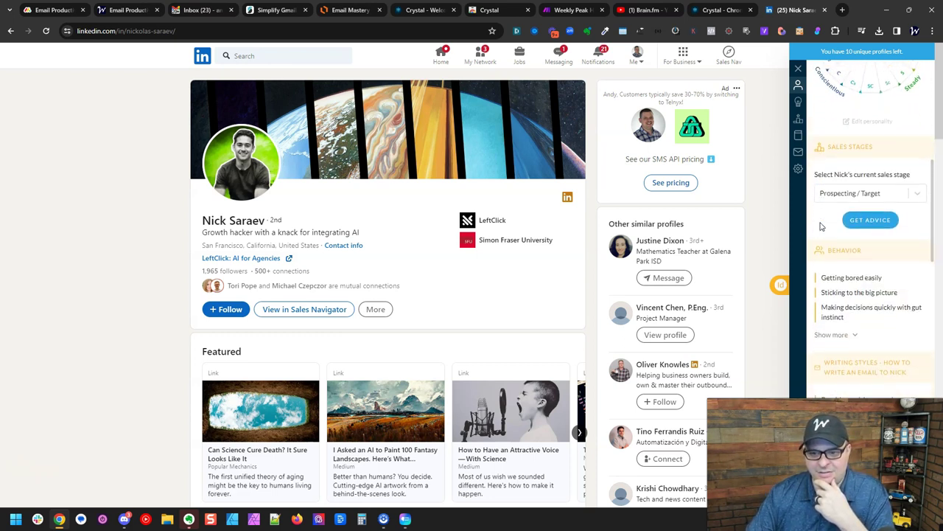
{"action": "scroll", "coordinate": [822, 227], "scroll_direction": "down", "scroll_amount": 1}
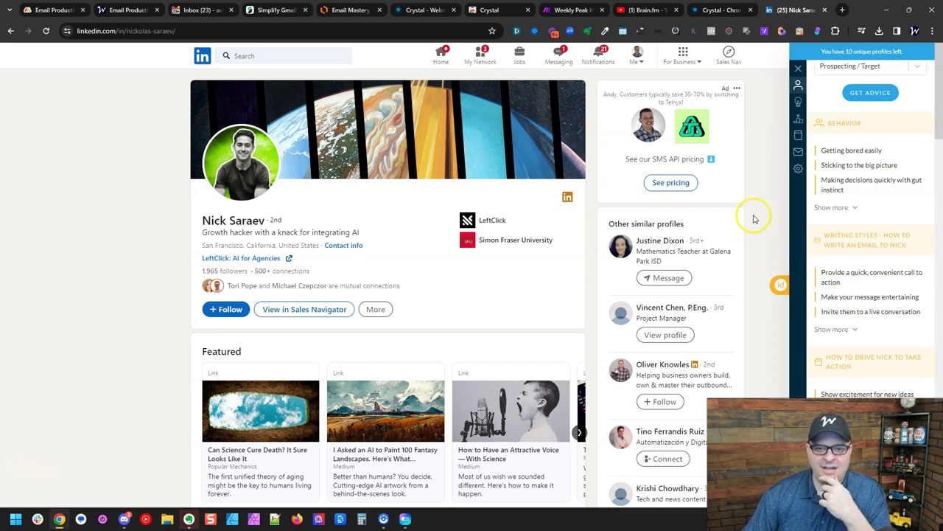
Close the Crystal Chrome Web Store page and dismiss the Add Crystal to Chrome dialog on the onboarding page.
{"action": "left_click", "coordinate": [487, 9]}
{"action": "left_click", "coordinate": [426, 10]}
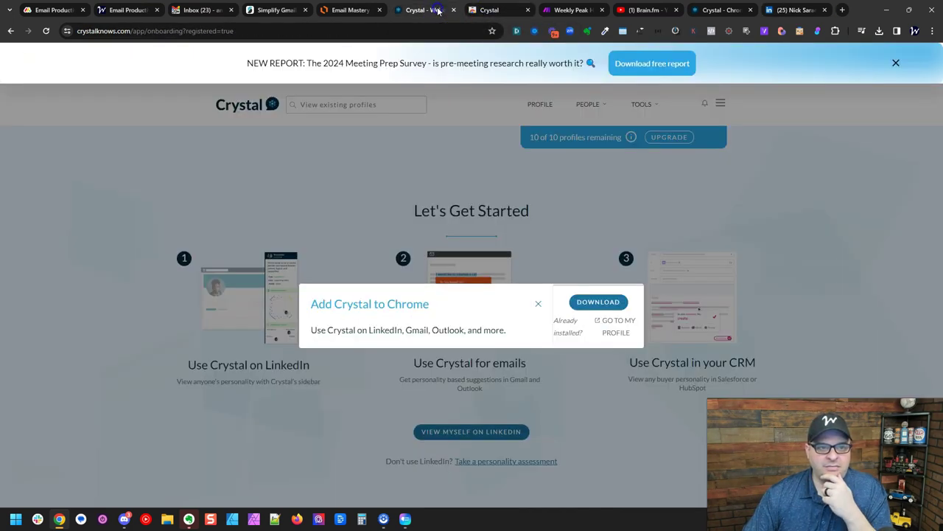
{"action": "left_click", "coordinate": [528, 9]}
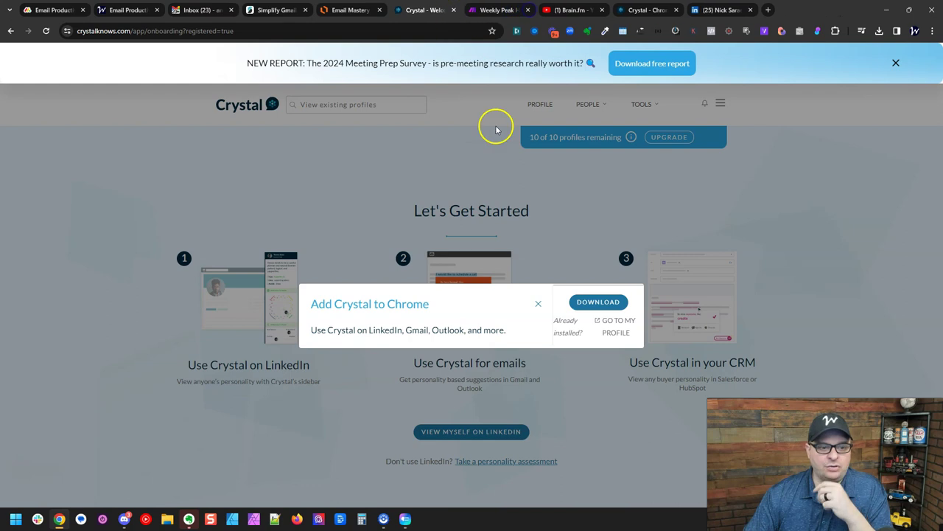
{"action": "left_click", "coordinate": [575, 236]}
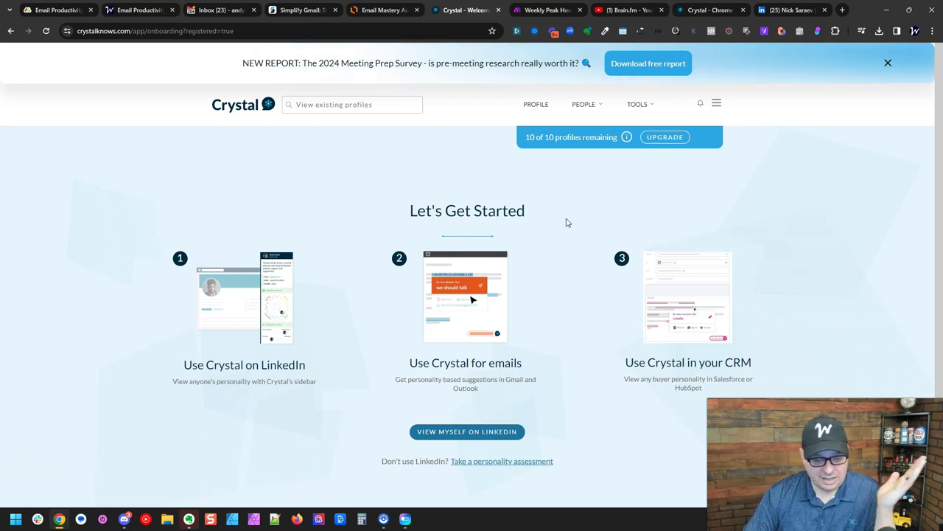
{"action": "left_click", "coordinate": [503, 99]}
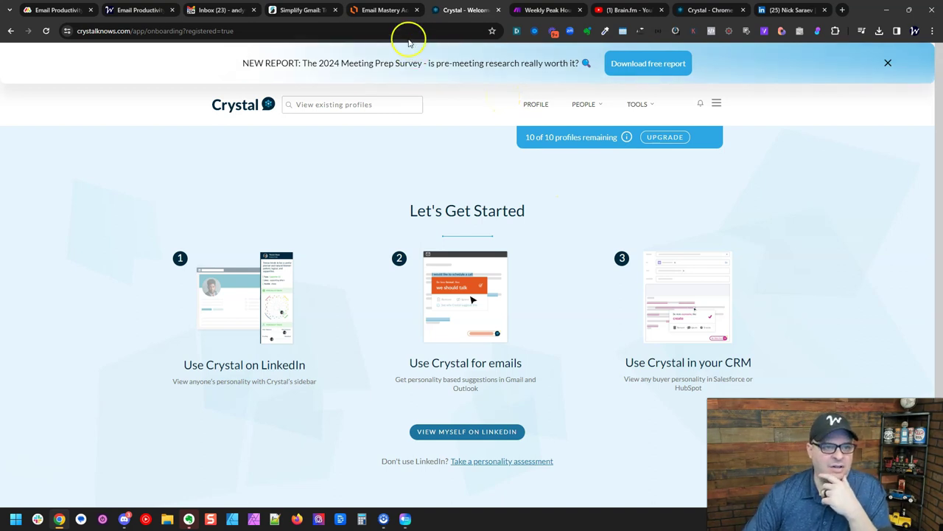
Return to the monday.com board, expand the Week 2 | Monday: Responding to Emails group and look over its tasks.
{"action": "mouse_move", "coordinate": [384, 11]}
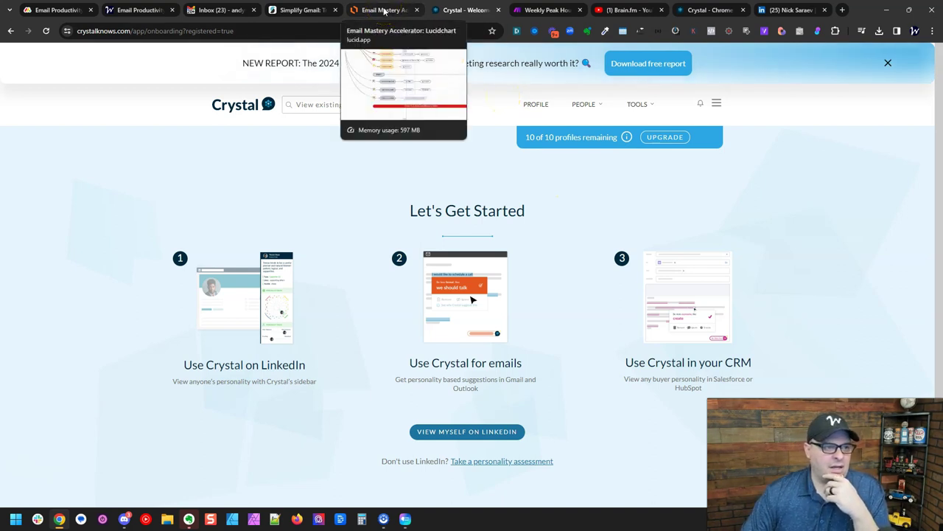
{"action": "left_click", "coordinate": [61, 10]}
{"action": "scroll", "coordinate": [187, 240], "scroll_direction": "down", "scroll_amount": 2}
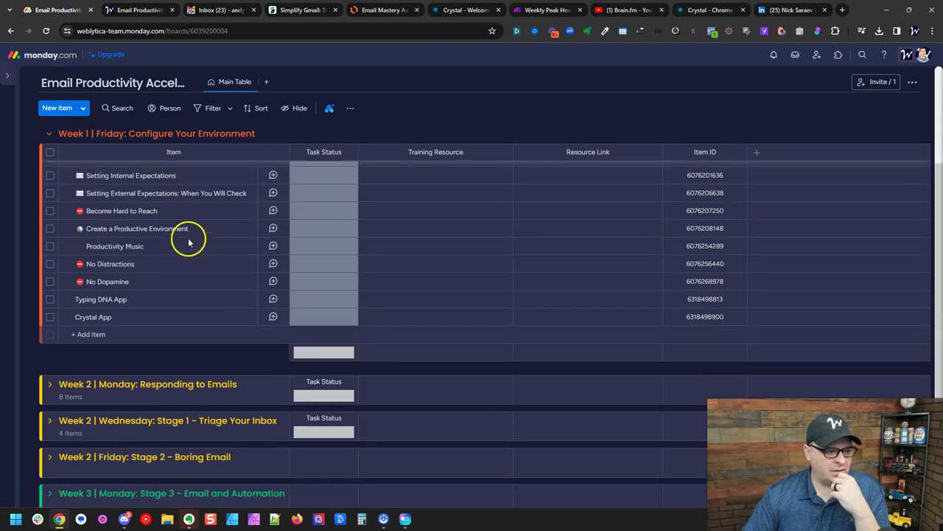
{"action": "scroll", "coordinate": [188, 241], "scroll_direction": "down", "scroll_amount": 4}
{"action": "left_click", "coordinate": [49, 238]}
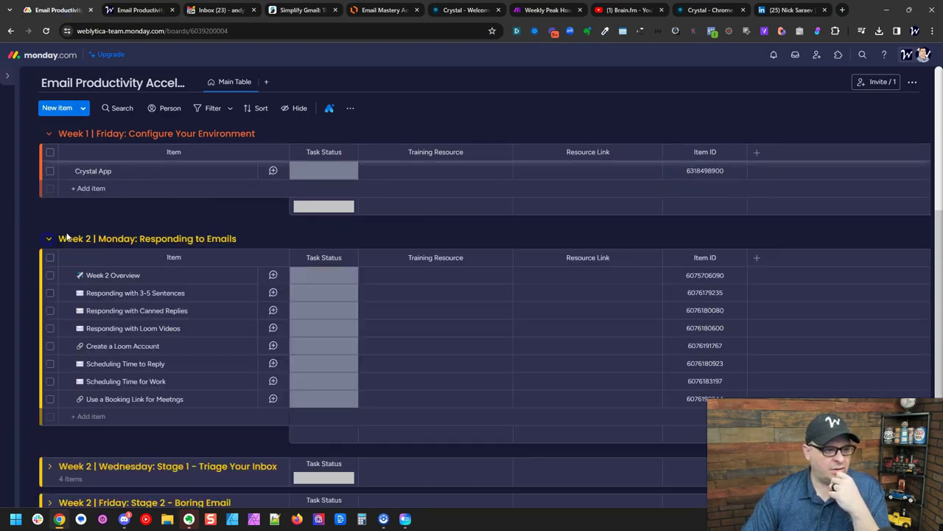
{"action": "scroll", "coordinate": [364, 238], "scroll_direction": "down", "scroll_amount": 2}
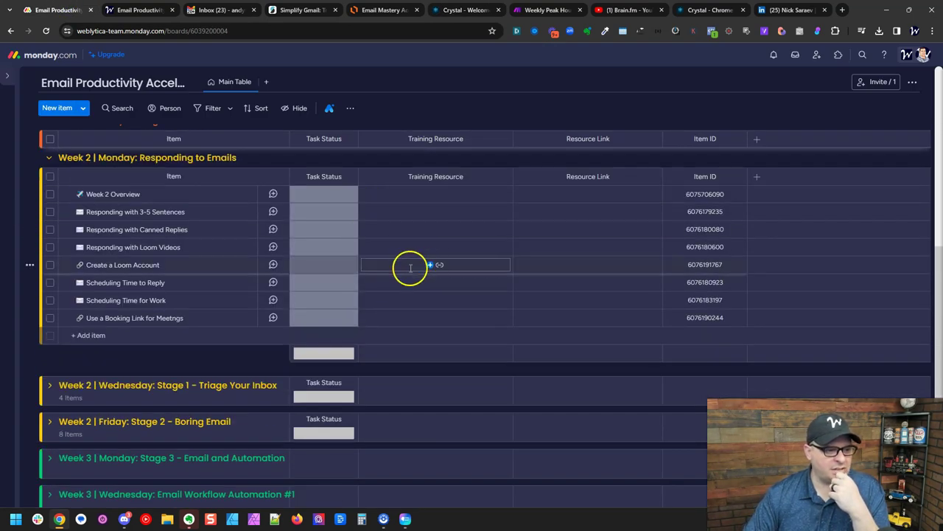
{"action": "scroll", "coordinate": [406, 267], "scroll_direction": "down", "scroll_amount": 5}
Switch to the Email Mastery Accelerator flowchart in Lucidchart and view the whole email session diagram, including Responding to Emails.
{"action": "left_click", "coordinate": [368, 10]}
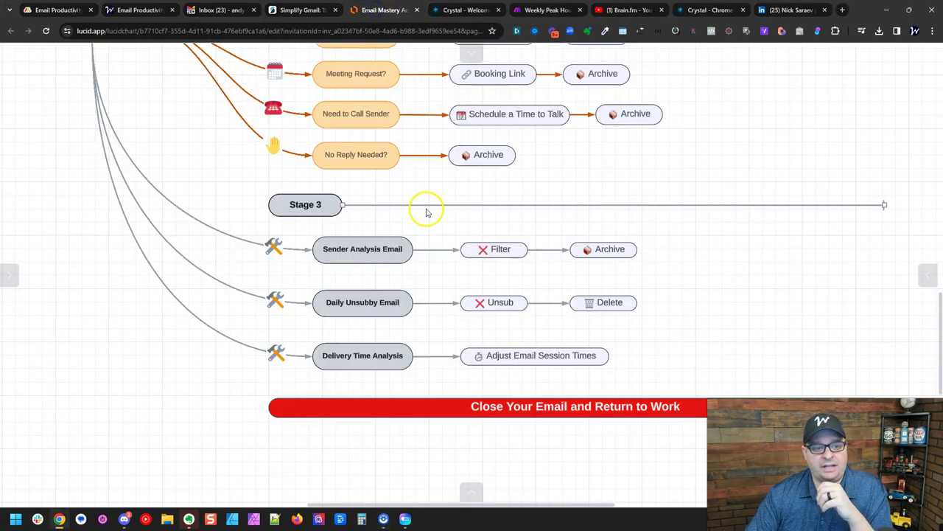
{"action": "scroll", "coordinate": [426, 212], "scroll_direction": "up", "scroll_amount": 4}
{"action": "scroll", "coordinate": [473, 233], "scroll_direction": "down", "scroll_amount": 5}
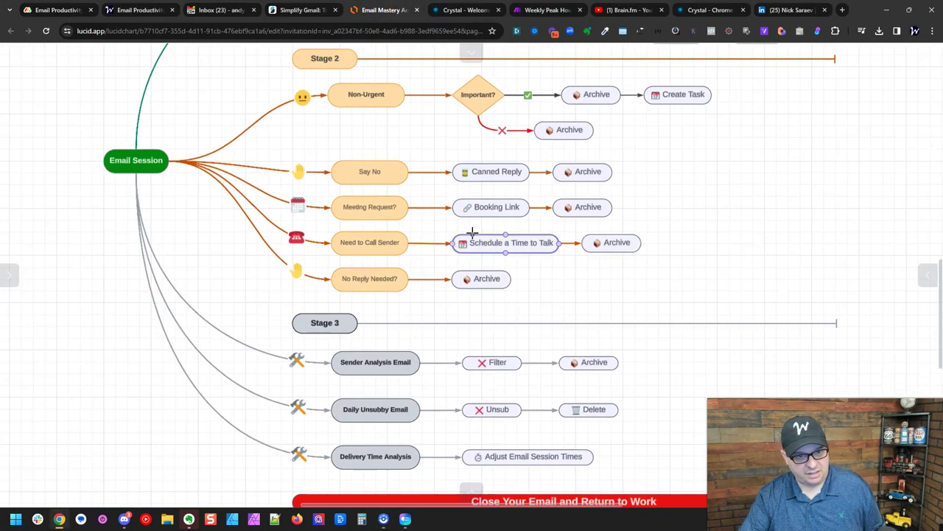
{"action": "scroll", "coordinate": [472, 233], "scroll_direction": "up", "scroll_amount": 2}
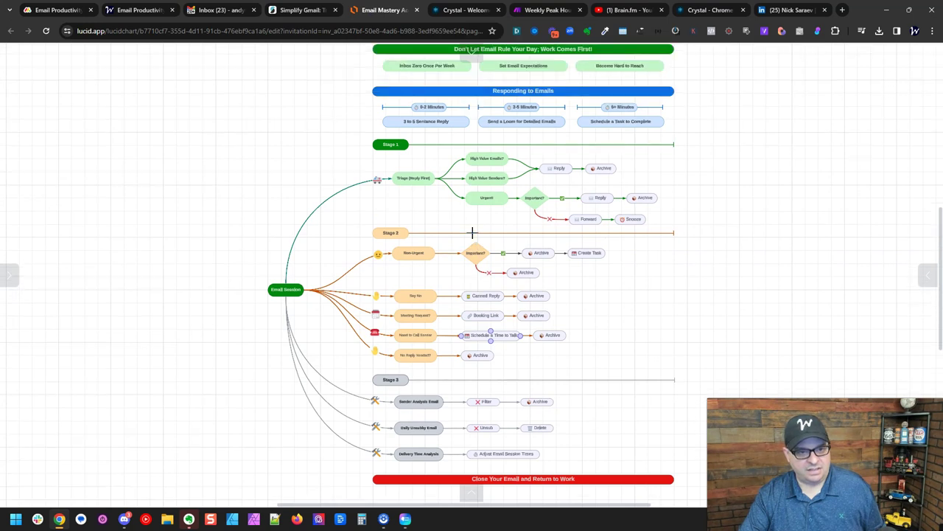
{"action": "left_click_drag", "start_coordinate": [778, 276], "coordinate": [763, 262]}
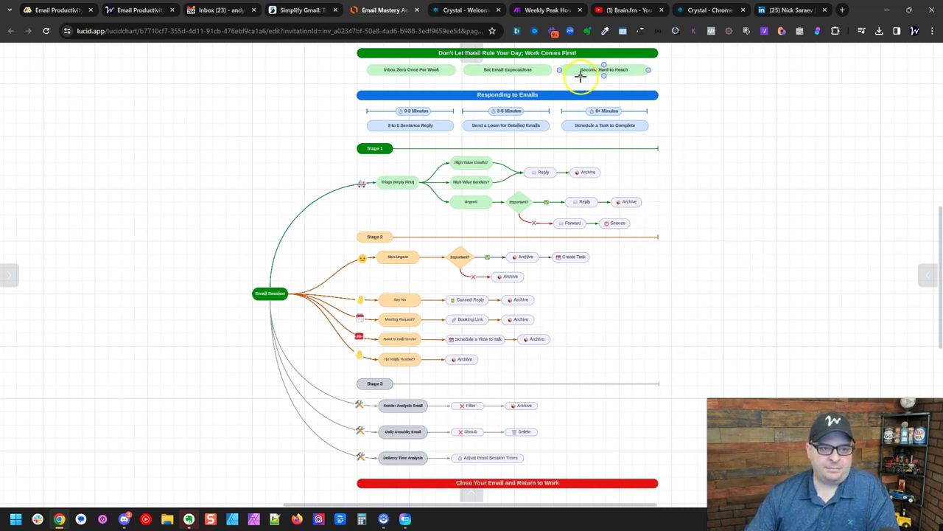
{"action": "left_click_drag", "start_coordinate": [715, 140], "coordinate": [690, 137]}
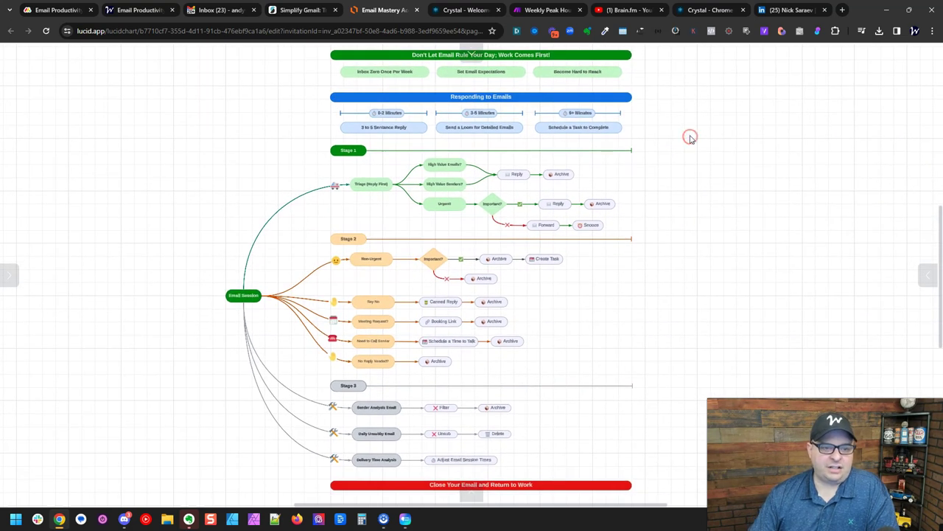